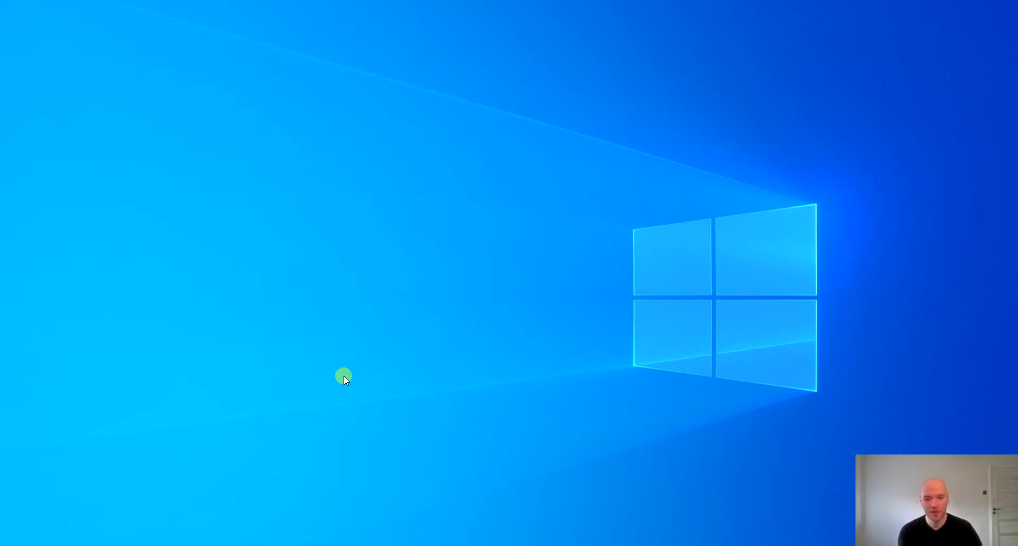
# - Open Factory IO and maximize its window
pyautogui.press('super')
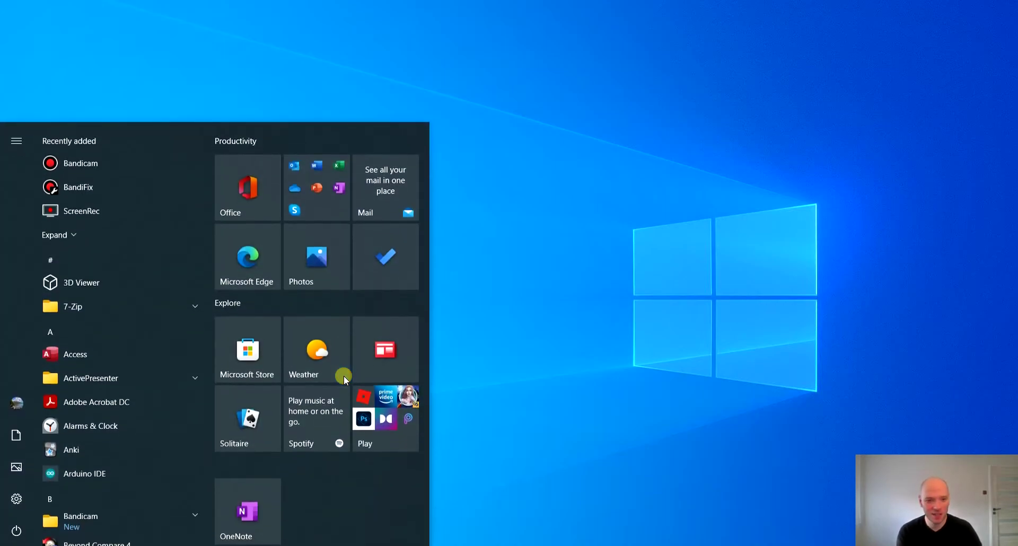
pyautogui.write('factor')
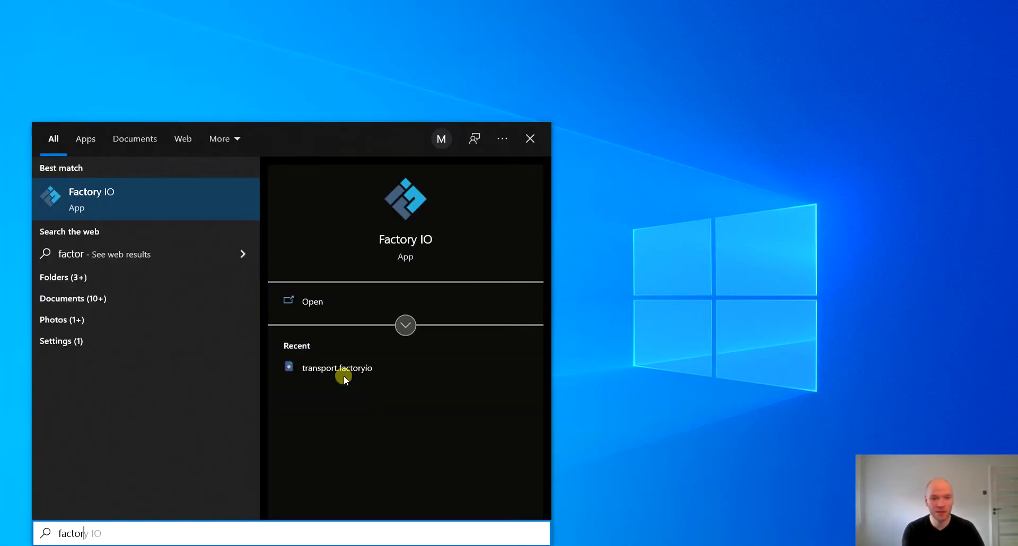
pyautogui.press('Return')
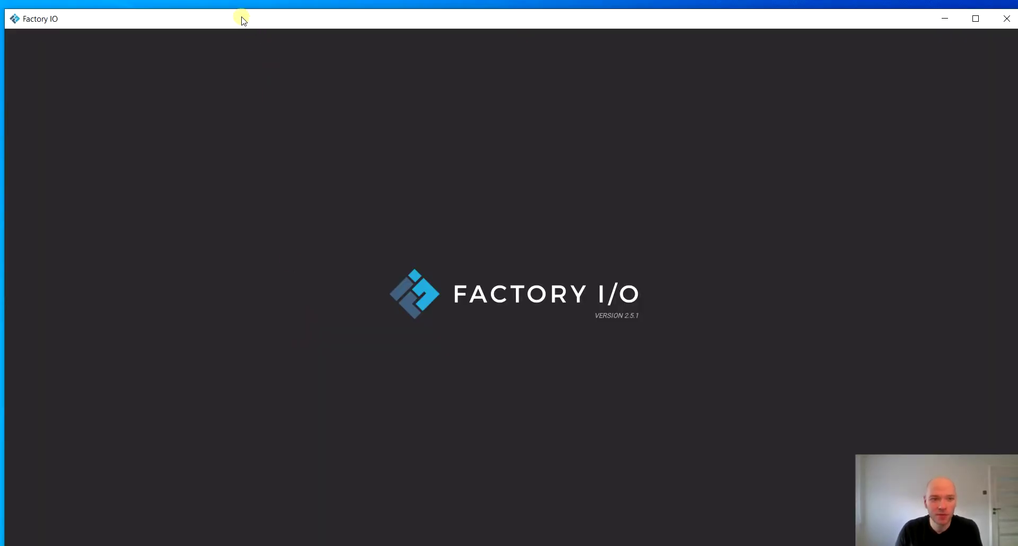
pyautogui.doubleClick(242, 19)
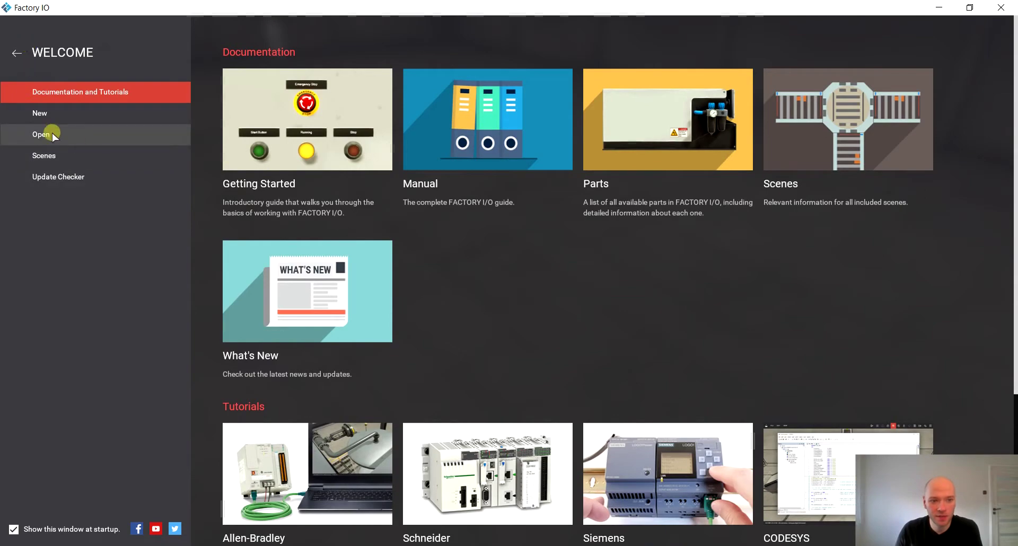
# - Open the built-in Pick & Place (Basic) scene from the example scenes
pyautogui.click(48, 136)
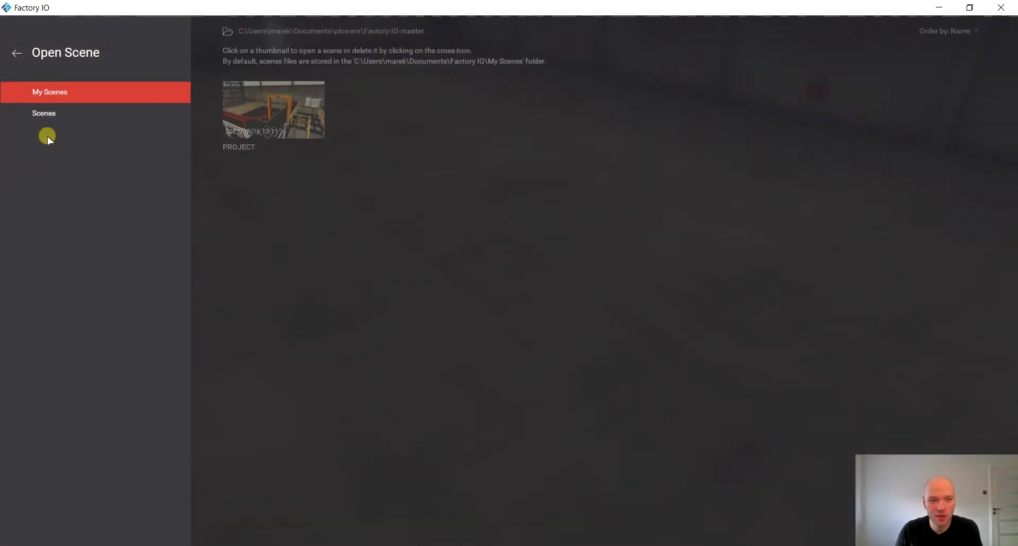
pyautogui.click(81, 116)
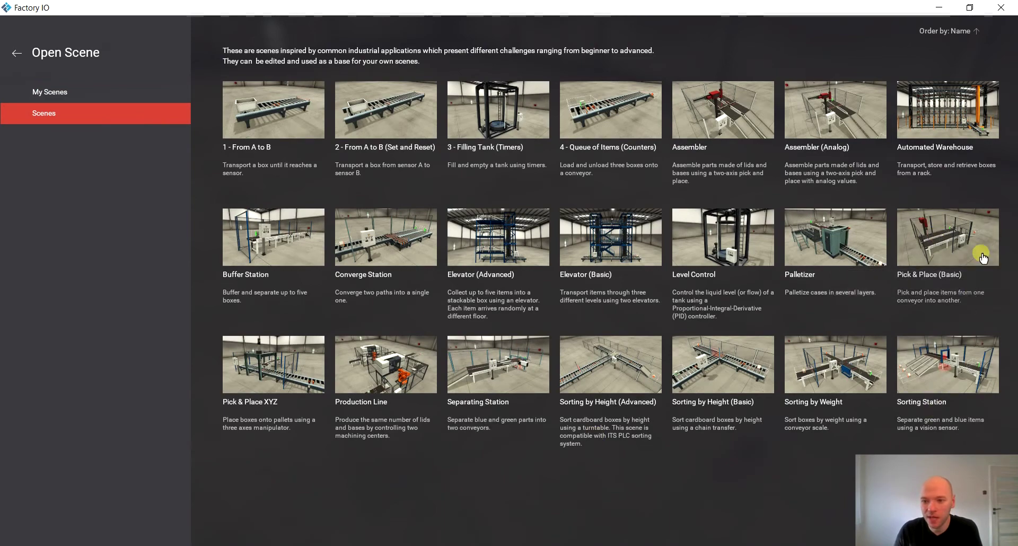
pyautogui.click(972, 230)
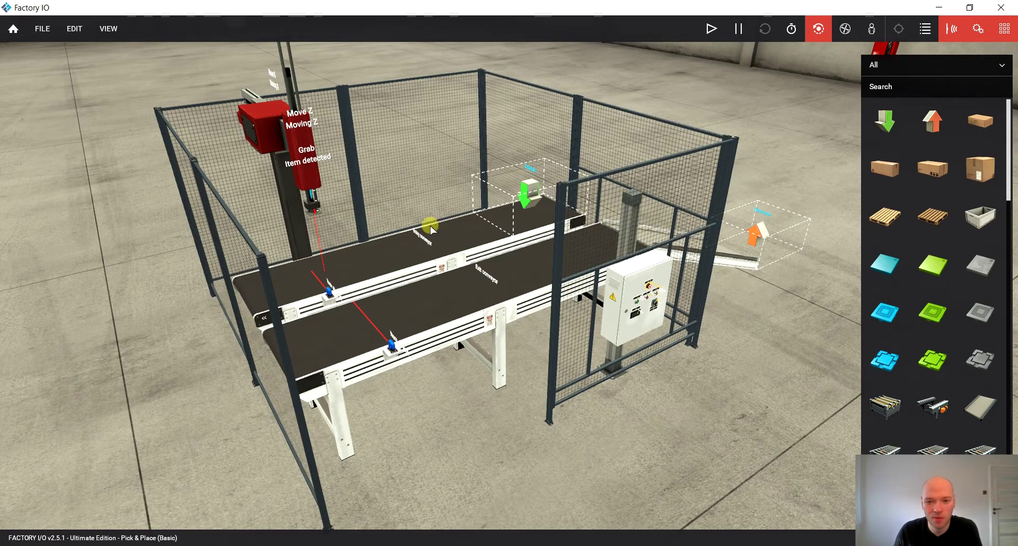
# - Examine the scene's entry and exit conveyors, item sensors, emitter, remover and the tags on the two-axis pick-and-place arm
pyautogui.scroll(3, 431, 228)
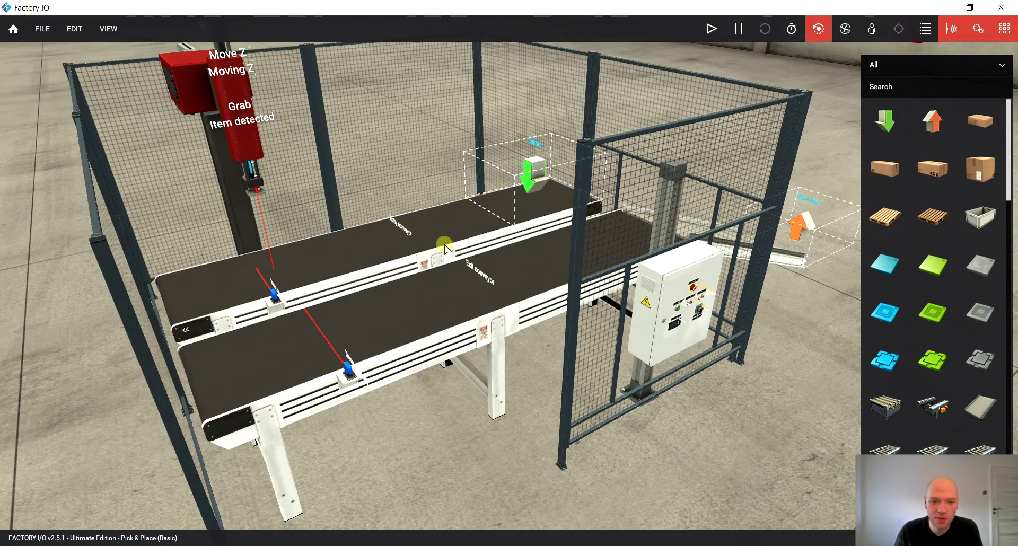
pyautogui.moveTo(432, 243); pyautogui.dragTo(499, 298, button='right')
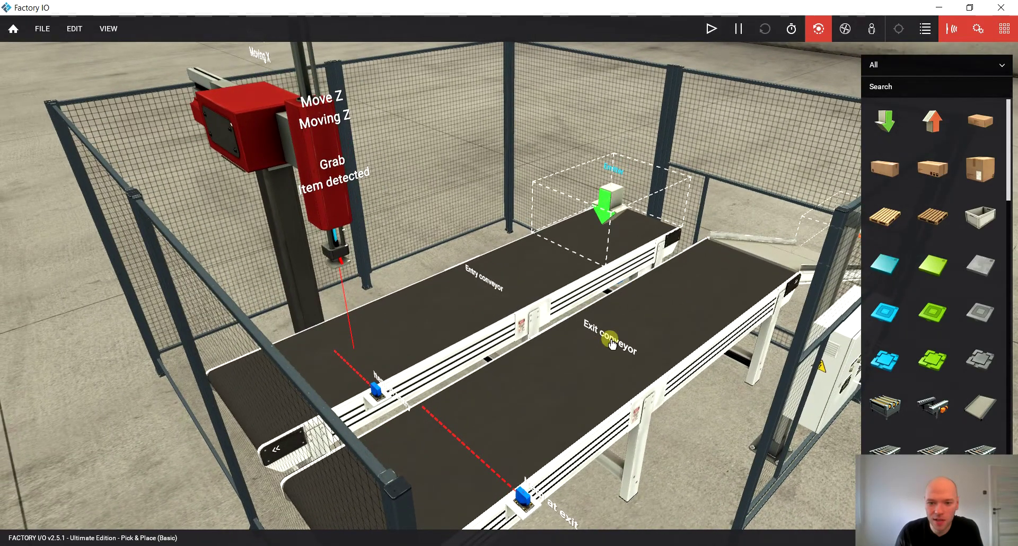
pyautogui.moveTo(613, 345); pyautogui.dragTo(373, 317, button='right')
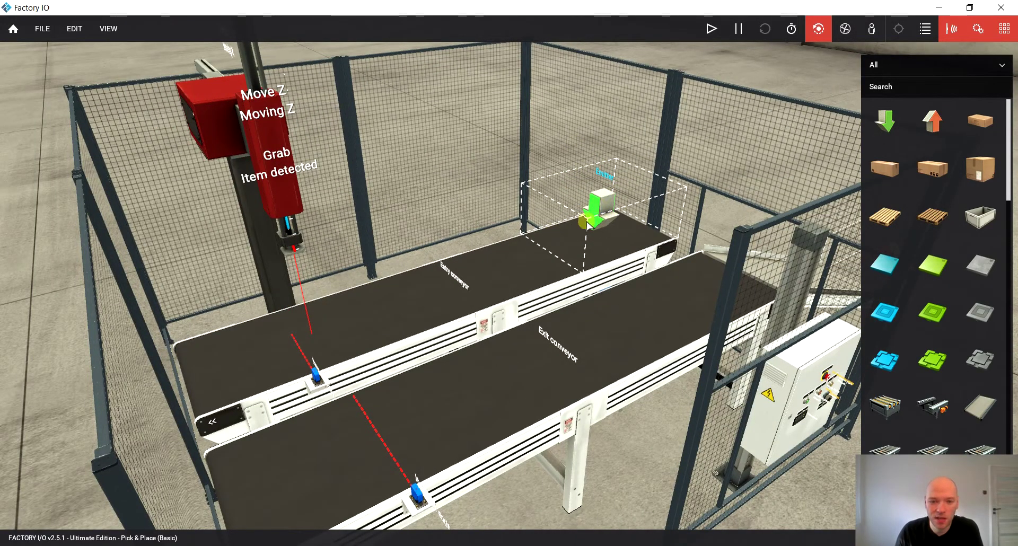
pyautogui.moveTo(306, 320); pyautogui.dragTo(370, 166, button='right')
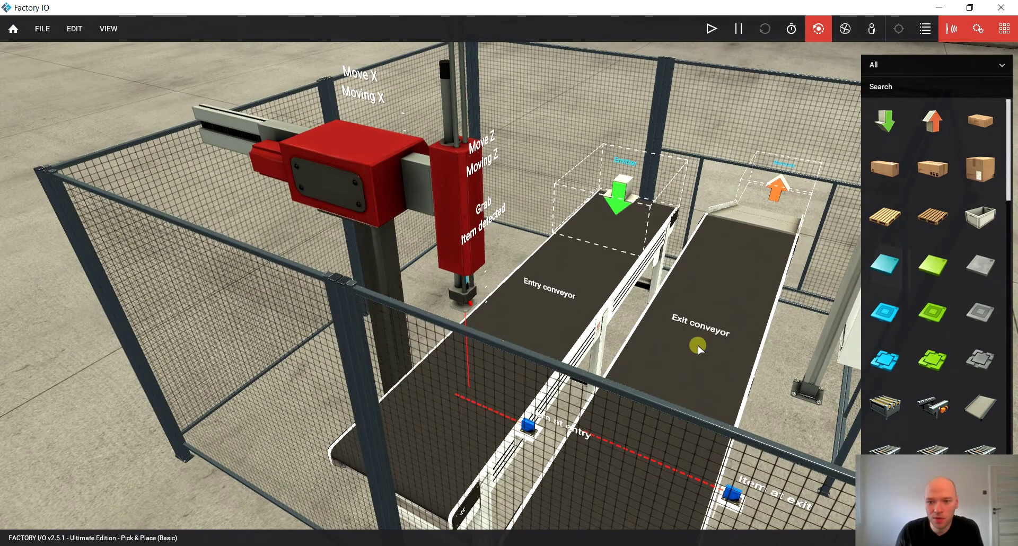
pyautogui.moveTo(698, 347); pyautogui.dragTo(629, 356, button='right')
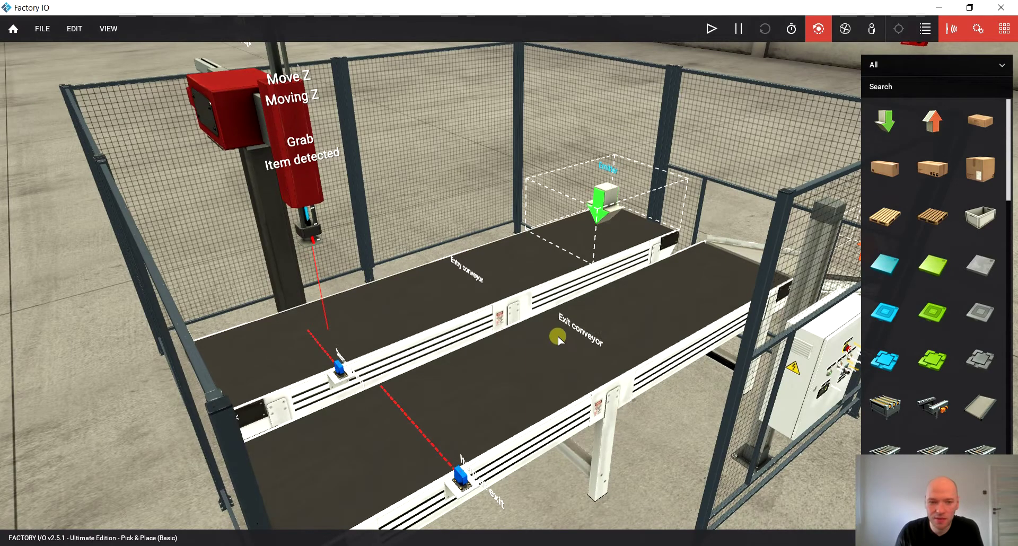
pyautogui.moveTo(350, 296)
pyautogui.mouseDown(button='right')
pyautogui.moveTo(380, 296)
pyautogui.moveTo(357, 294)
pyautogui.mouseUp(button='right')
pyautogui.moveTo(427, 306); pyautogui.dragTo(465, 423, button='right')
pyautogui.moveTo(322, 389); pyautogui.dragTo(528, 210, button='right')
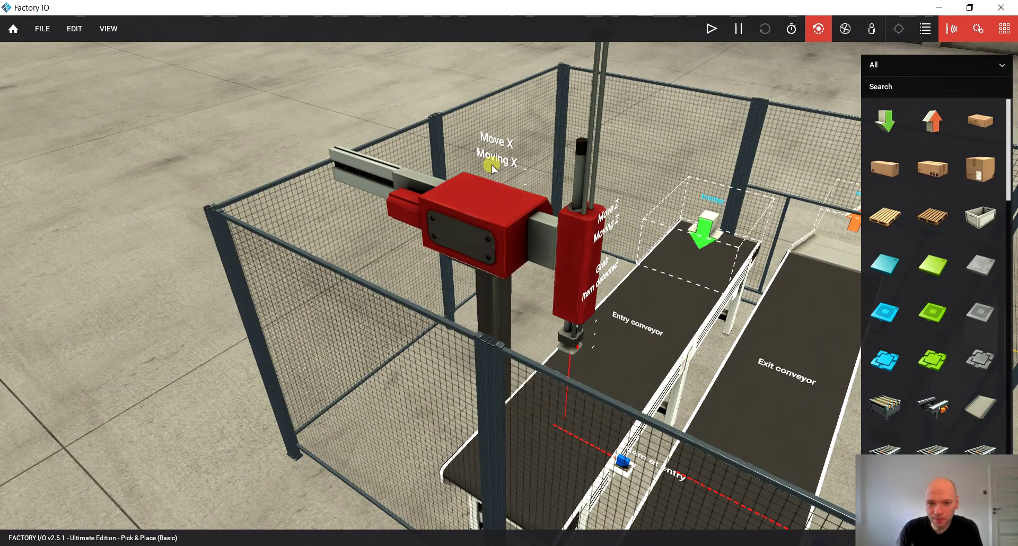
pyautogui.moveTo(566, 280); pyautogui.dragTo(477, 278, button='right')
pyautogui.moveTo(440, 386); pyautogui.dragTo(428, 405, button='right')
pyautogui.moveTo(345, 210); pyautogui.dragTo(465, 256, button='right')
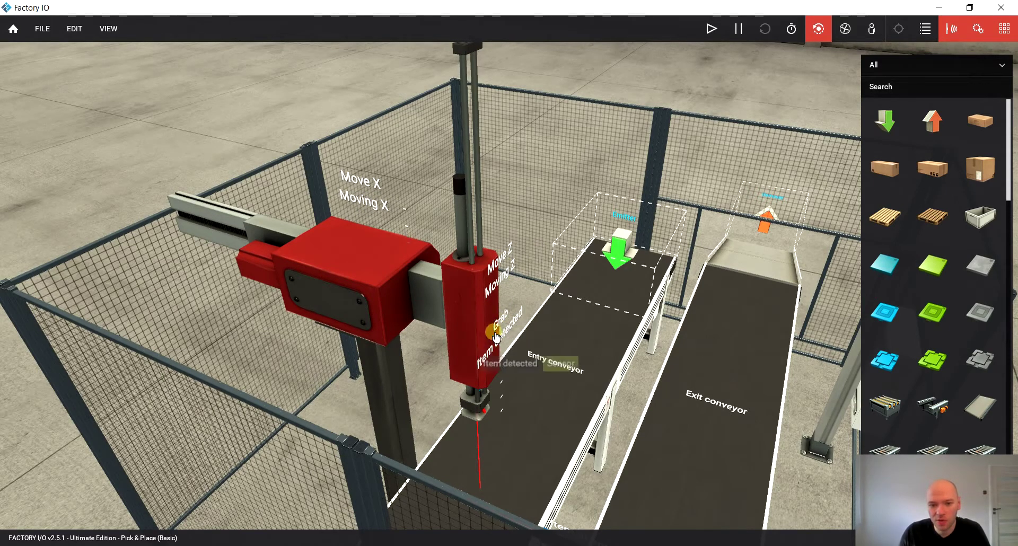
pyautogui.moveTo(429, 253); pyautogui.dragTo(496, 188, button='right')
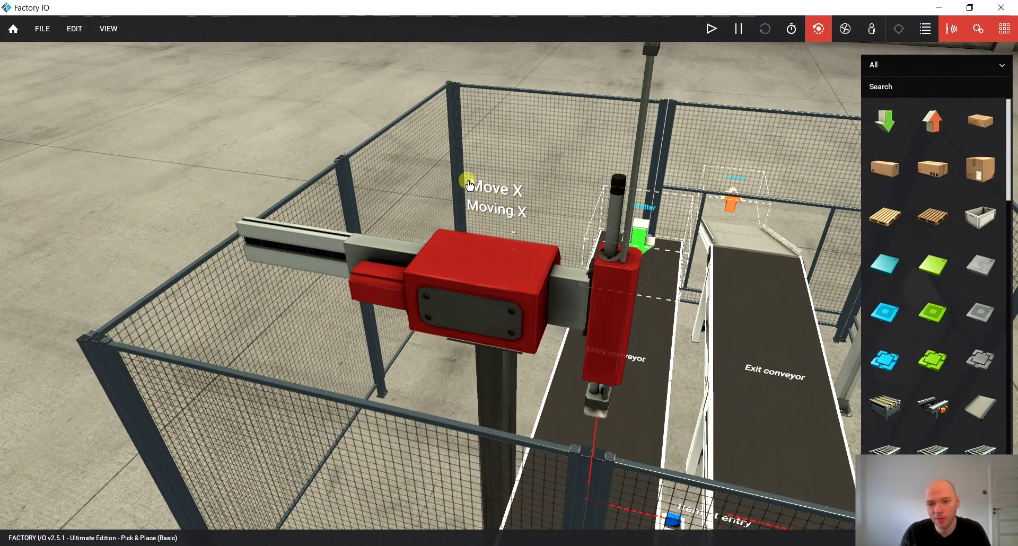
# - Add the Move X tag to the watched tags, run the simulation and force Move X on to extend the arm
pyautogui.click(511, 200)
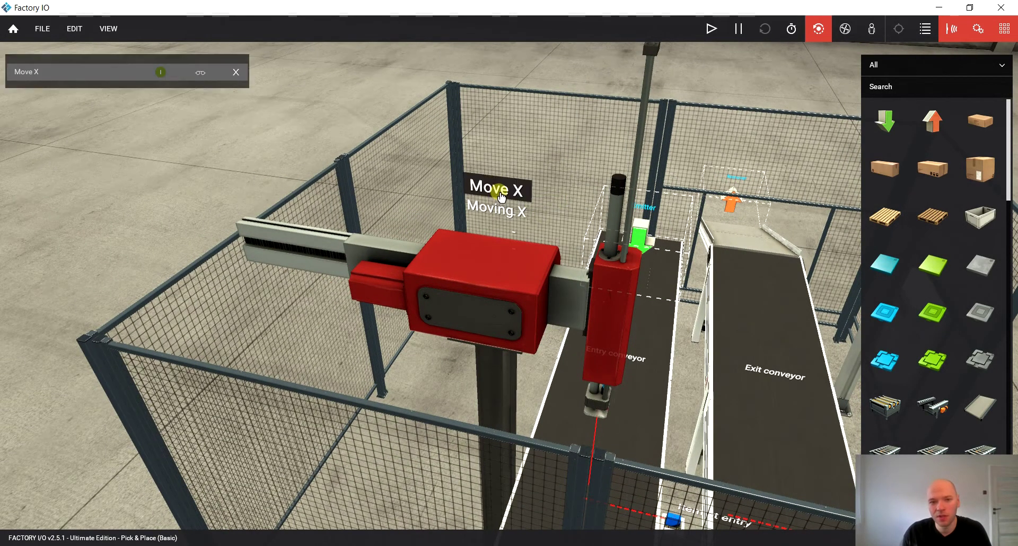
pyautogui.click(712, 28)
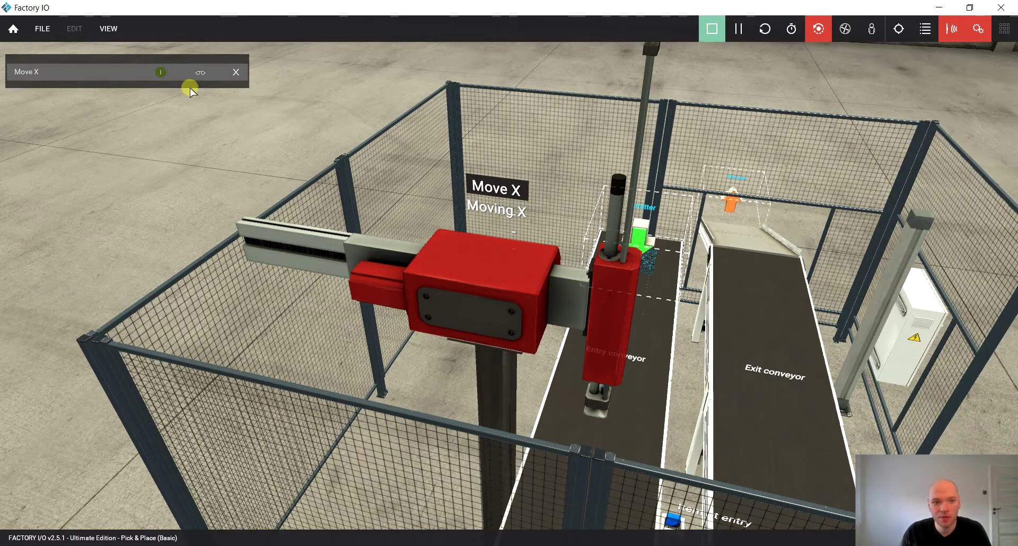
pyautogui.click(161, 72)
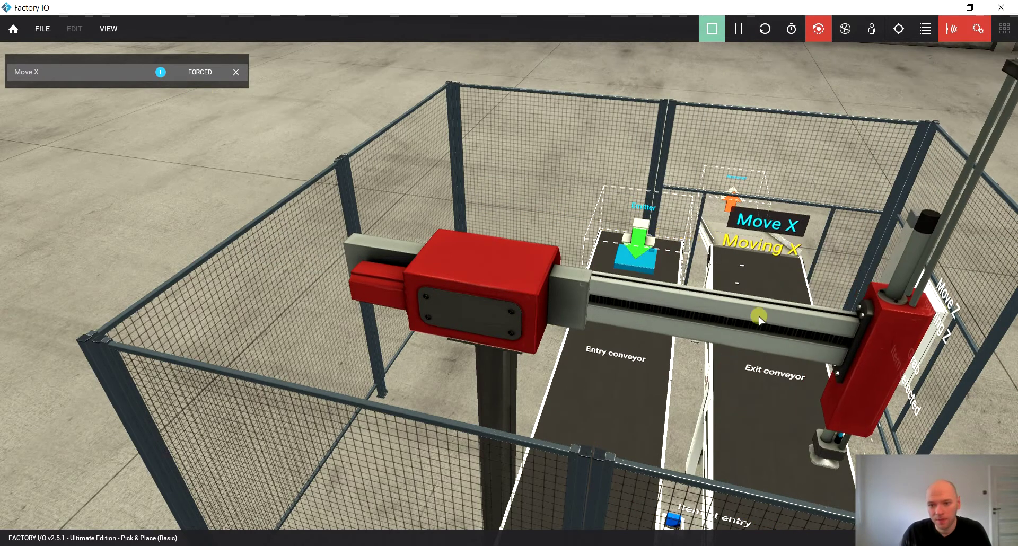
pyautogui.moveTo(595, 347); pyautogui.dragTo(585, 340, button='right')
pyautogui.scroll(-2, 586, 342)
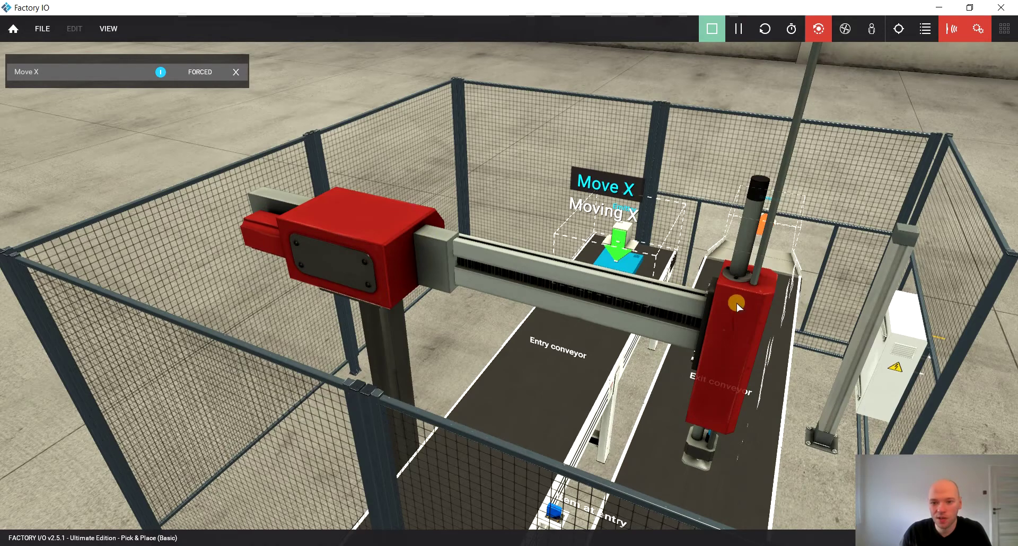
pyautogui.moveTo(737, 304); pyautogui.dragTo(677, 358, button='right')
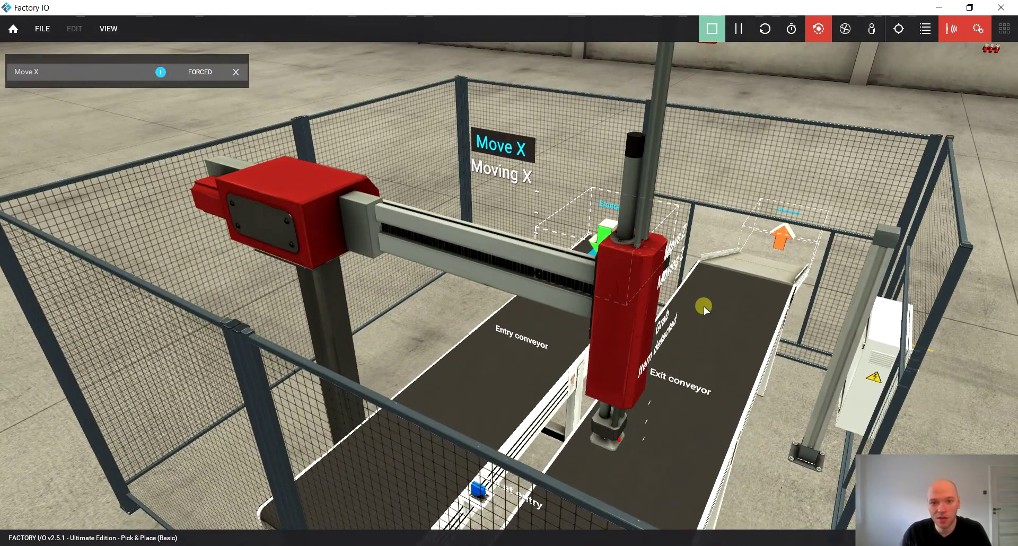
# - Release the forced Move X to retract the arm, and test its failure mode, ending with Move X forced off
pyautogui.click(188, 79)
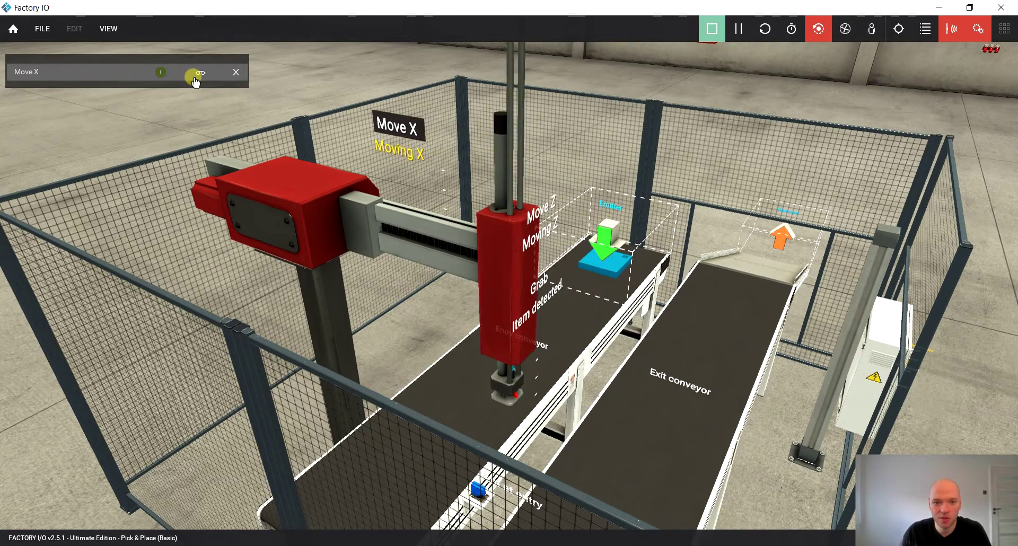
pyautogui.moveTo(345, 250); pyautogui.dragTo(258, 265, button='right')
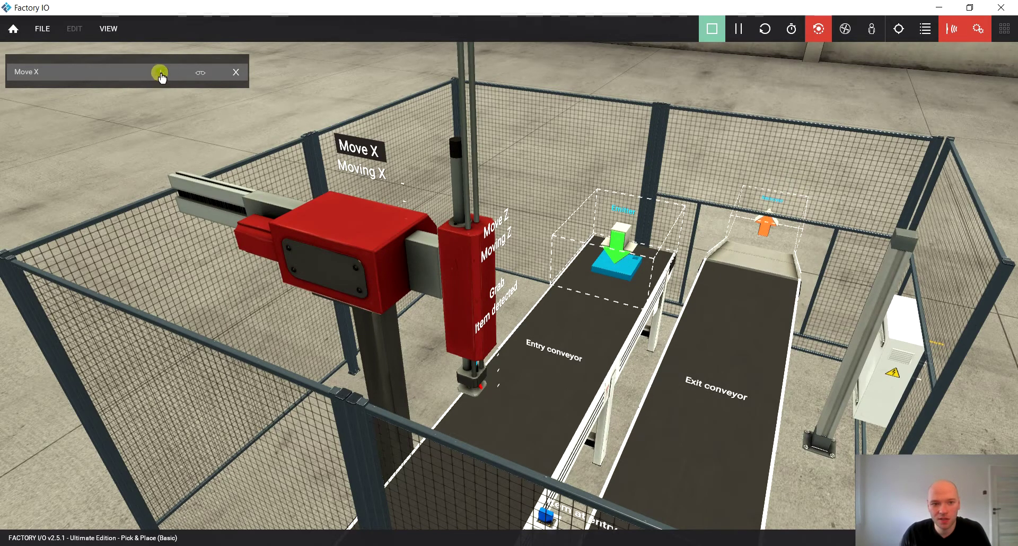
pyautogui.click(201, 74)
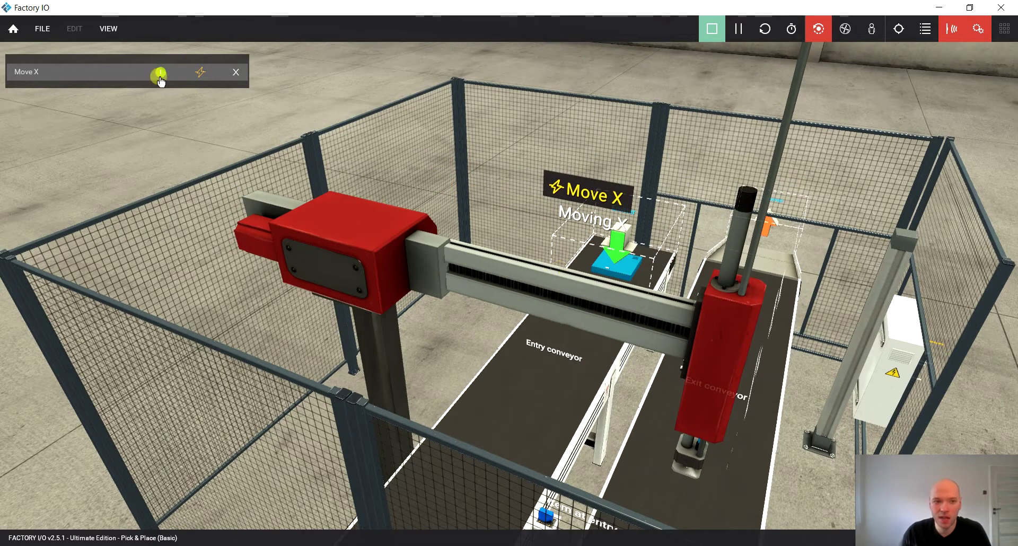
pyautogui.click(200, 74)
pyautogui.moveTo(438, 324); pyautogui.dragTo(623, 285, button='right')
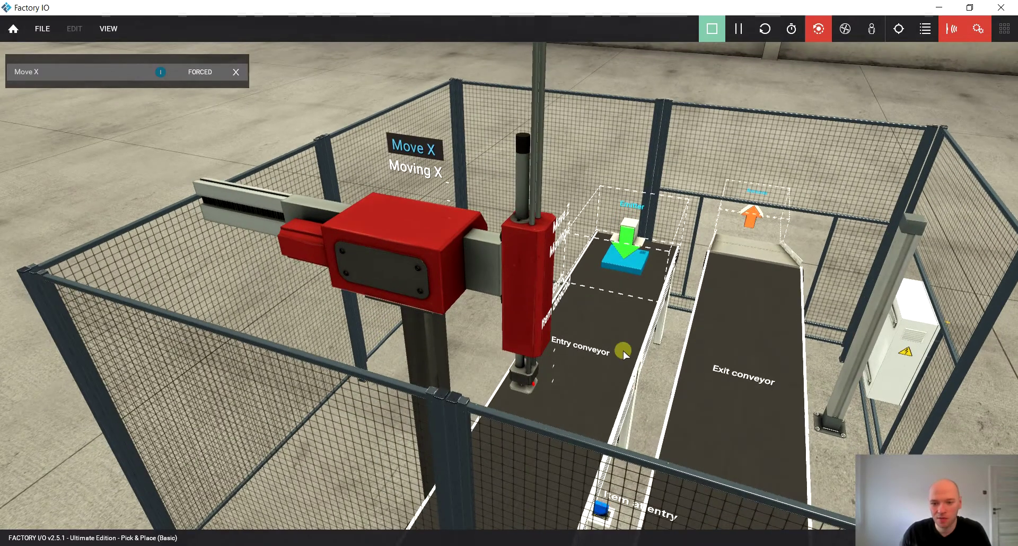
# - Watch the Move Z tag, lower and raise the gripper with it, and remove Move X from the watched tags
pyautogui.moveTo(525, 320)
pyautogui.mouseDown(button='right')
pyautogui.moveTo(499, 294)
pyautogui.moveTo(384, 244)
pyautogui.mouseUp(button='right')
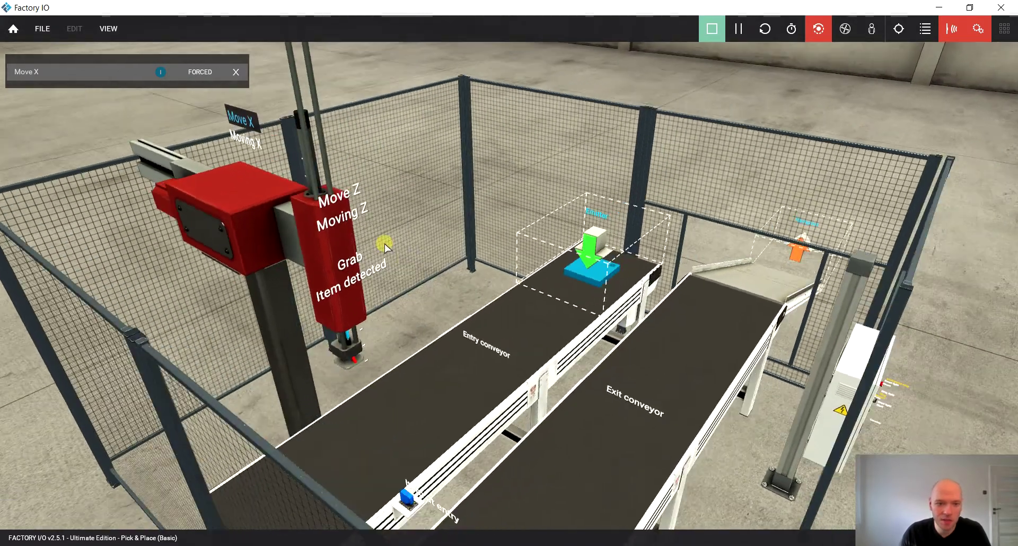
pyautogui.click(343, 208)
pyautogui.rightClick(152, 87)
pyautogui.click(196, 89)
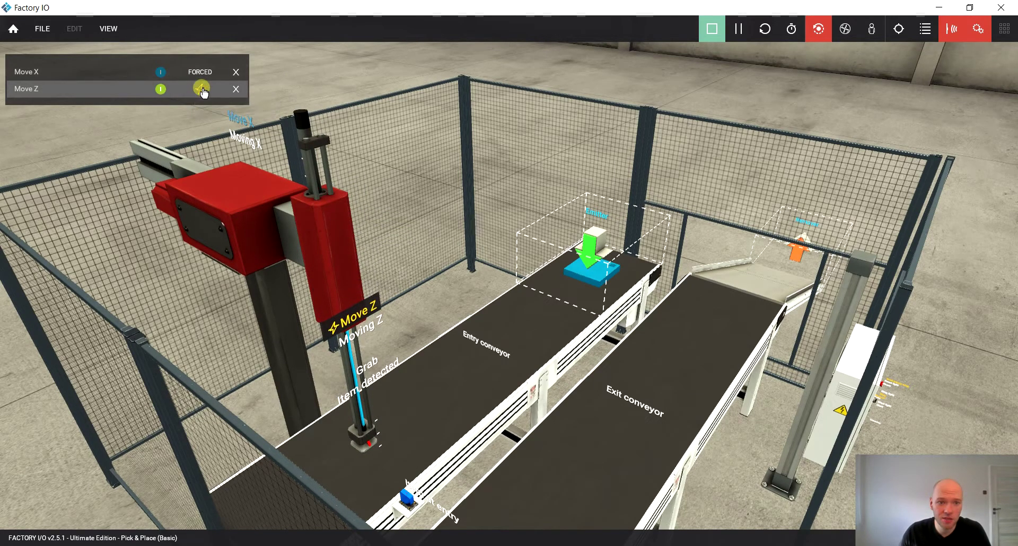
pyautogui.click(201, 88)
pyautogui.moveTo(300, 371); pyautogui.dragTo(335, 344, button='right')
pyautogui.click(236, 74)
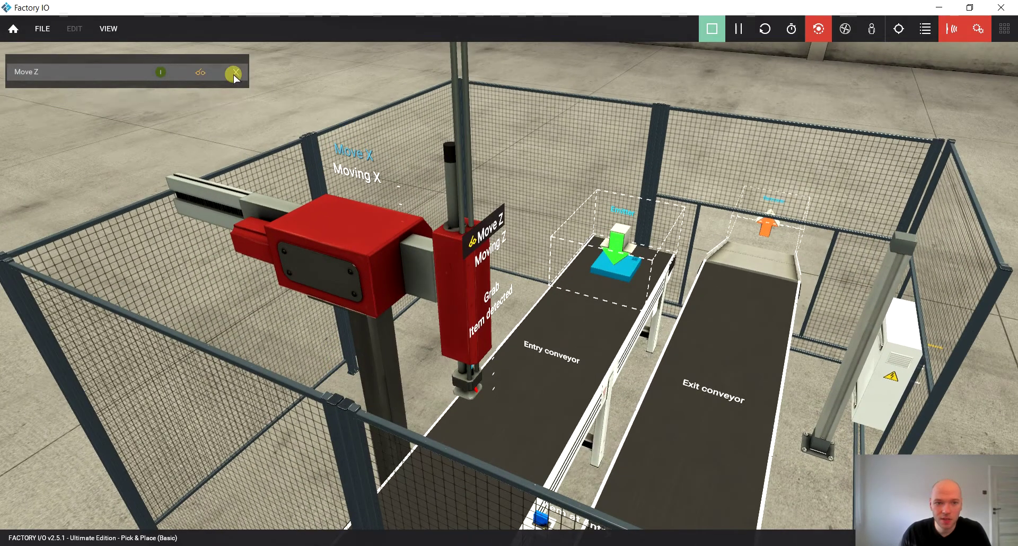
# - Lower and raise the gripper again with the Move Z tag, and remove Move Z from the watched tags
pyautogui.click(200, 80)
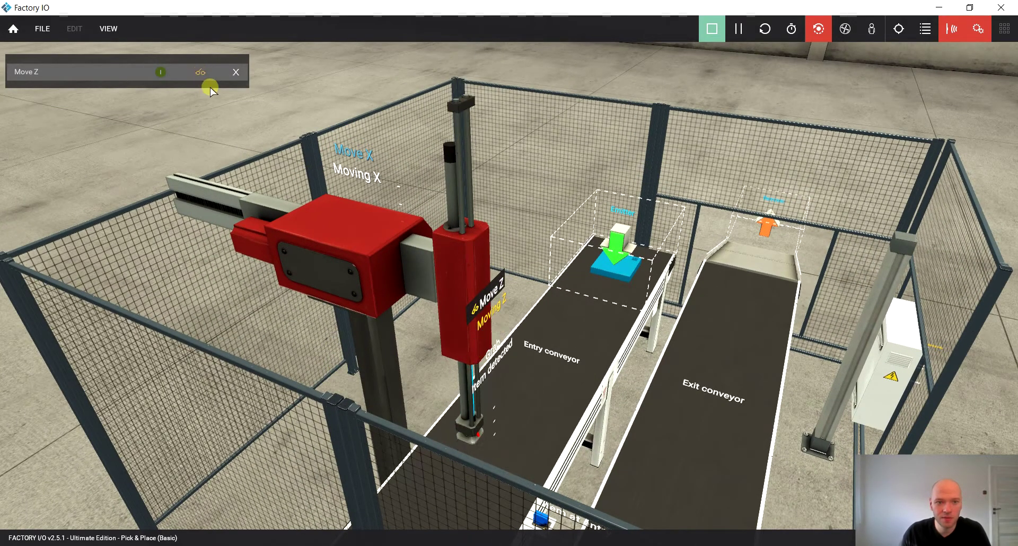
pyautogui.click(195, 75)
pyautogui.click(236, 72)
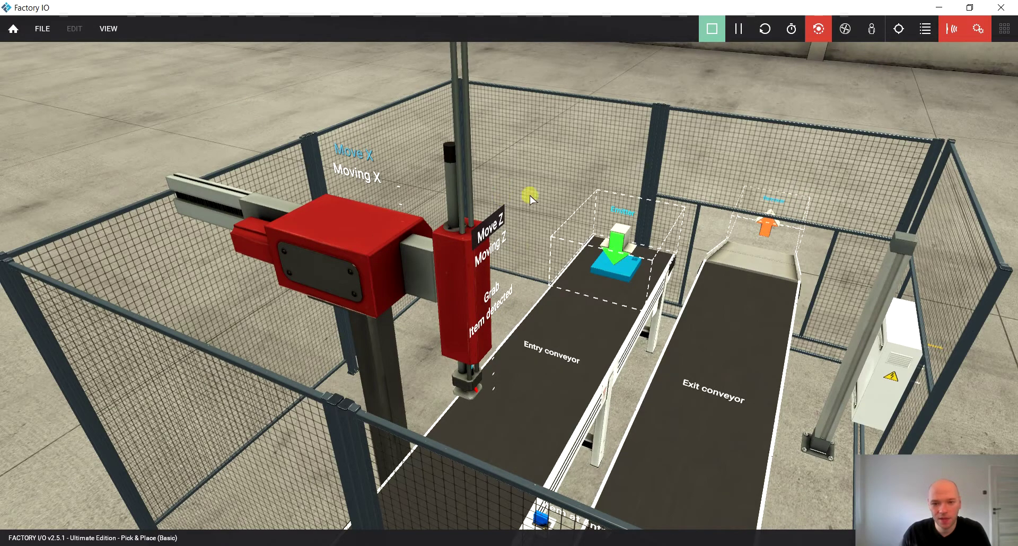
# - Watch the Entry conveyor tag and force it on to carry items from the emitter towards the pick-and-place arm
pyautogui.moveTo(620, 338); pyautogui.dragTo(528, 278, button='right')
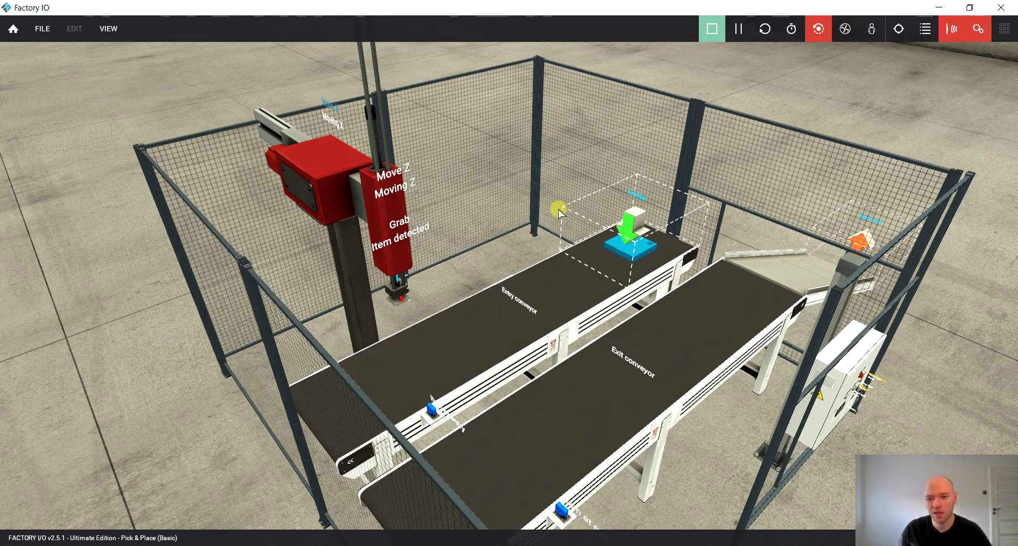
pyautogui.moveTo(617, 243); pyautogui.dragTo(536, 283, button='right')
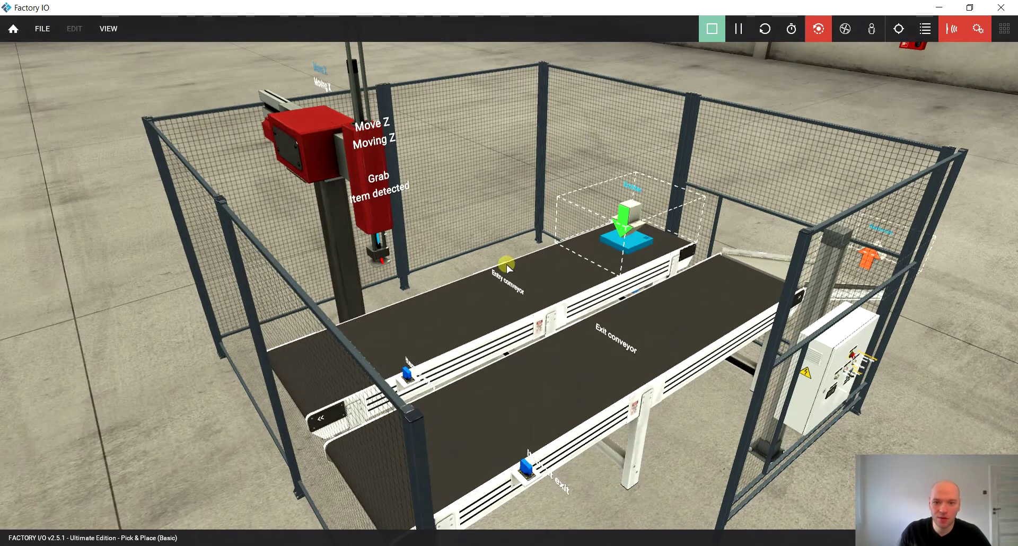
pyautogui.moveTo(530, 179); pyautogui.dragTo(493, 142, button='right')
pyautogui.scroll(3, 495, 283)
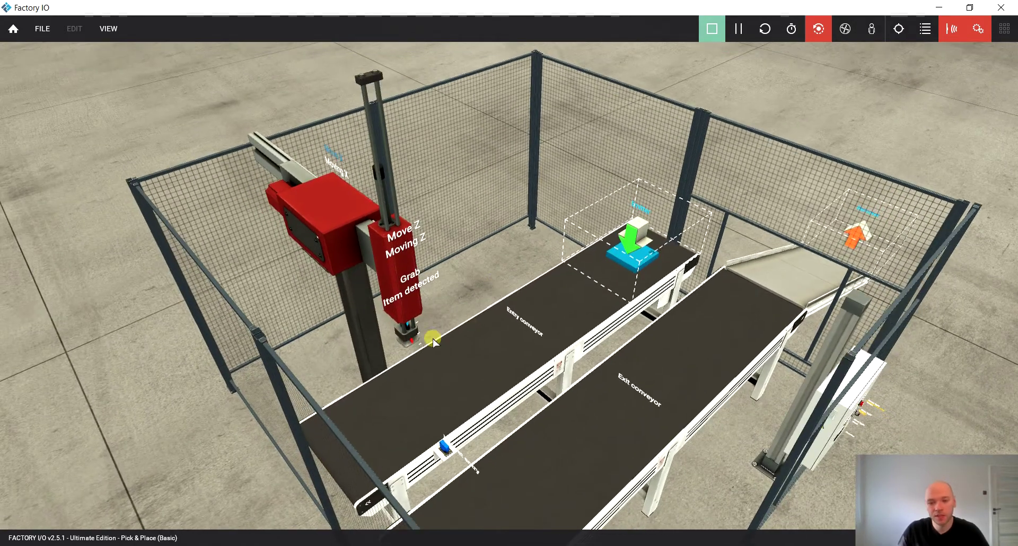
pyautogui.click(536, 328)
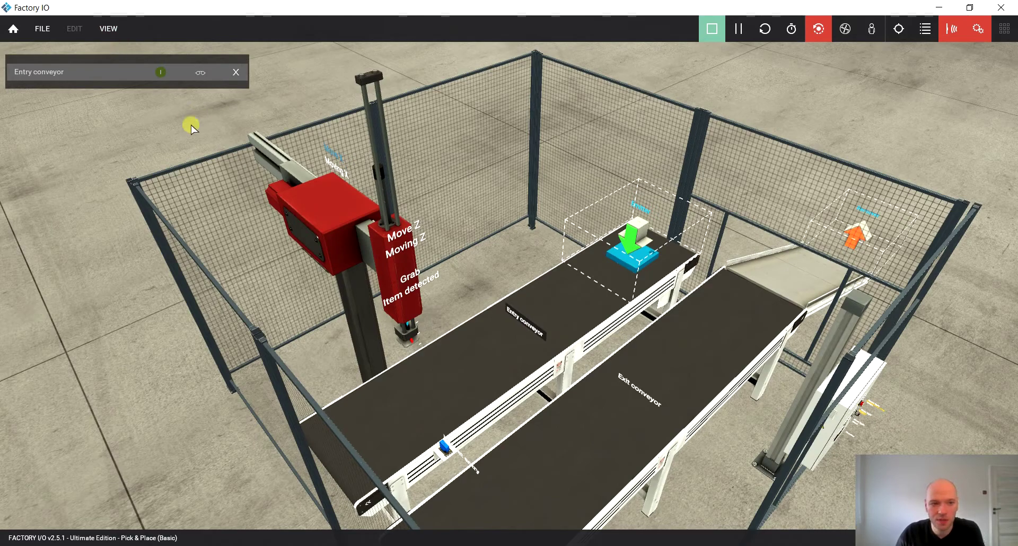
pyautogui.click(158, 72)
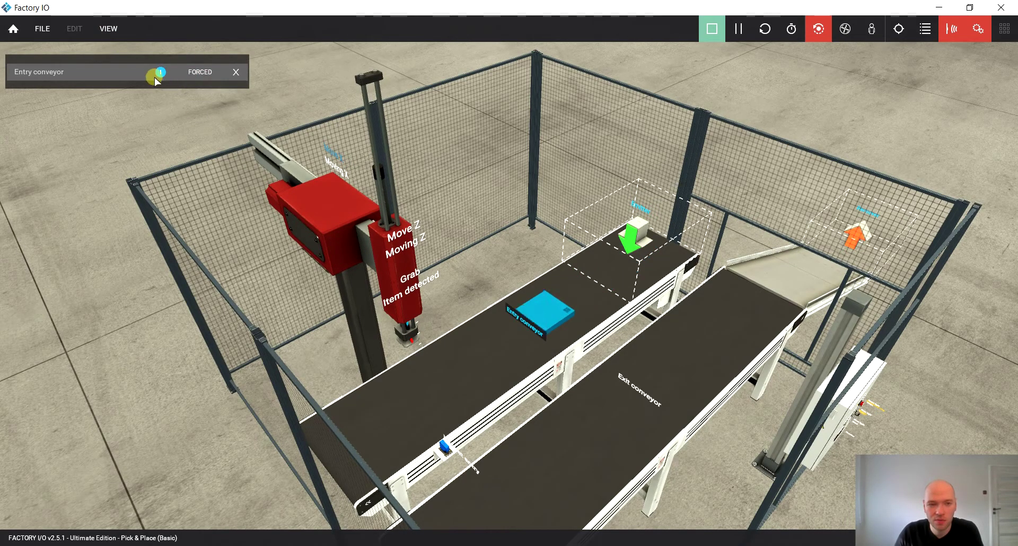
pyautogui.moveTo(494, 357); pyautogui.dragTo(496, 396, button='right')
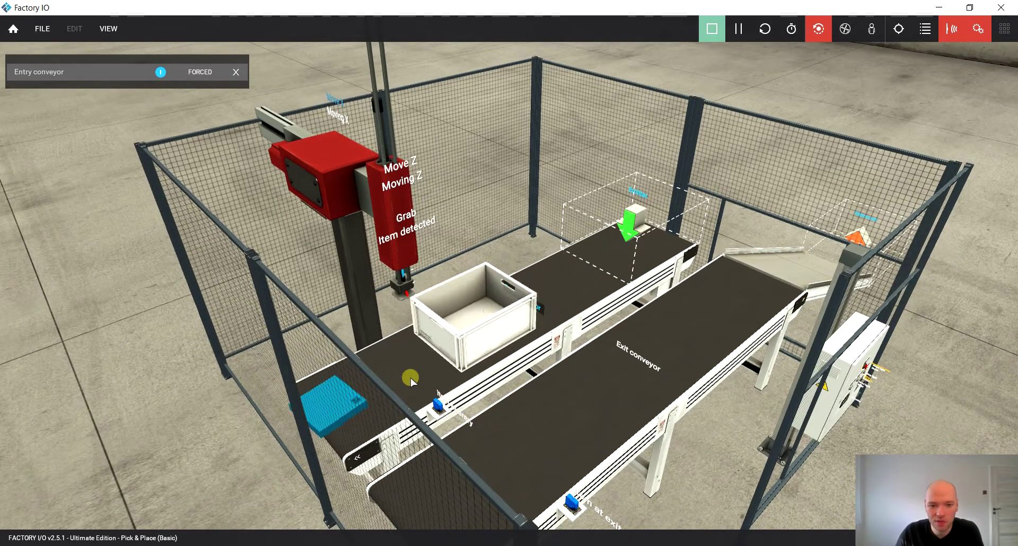
# - Release the forced Entry conveyor tag to stop the belt, and remove it from the watched tags
pyautogui.moveTo(409, 377); pyautogui.dragTo(430, 364, button='right')
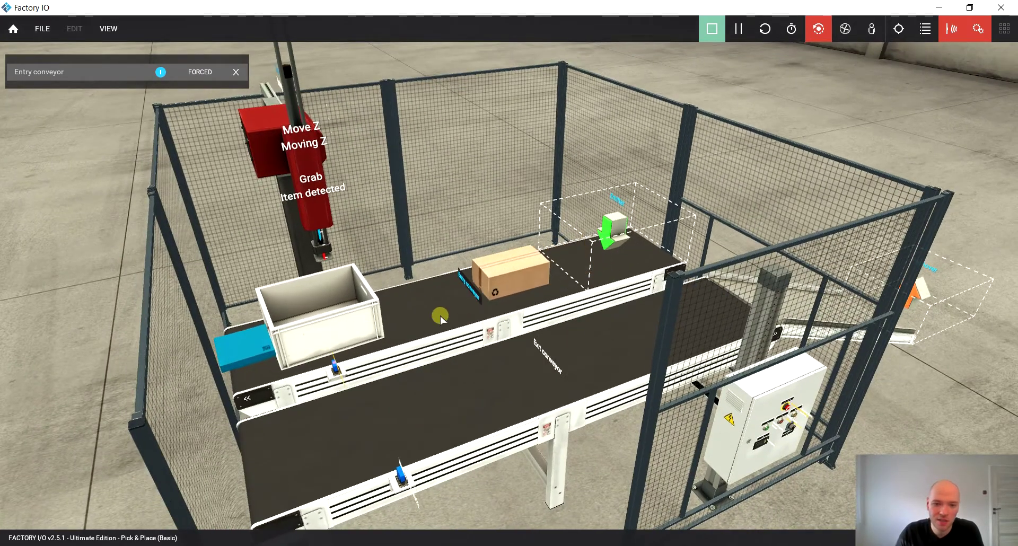
pyautogui.click(200, 72)
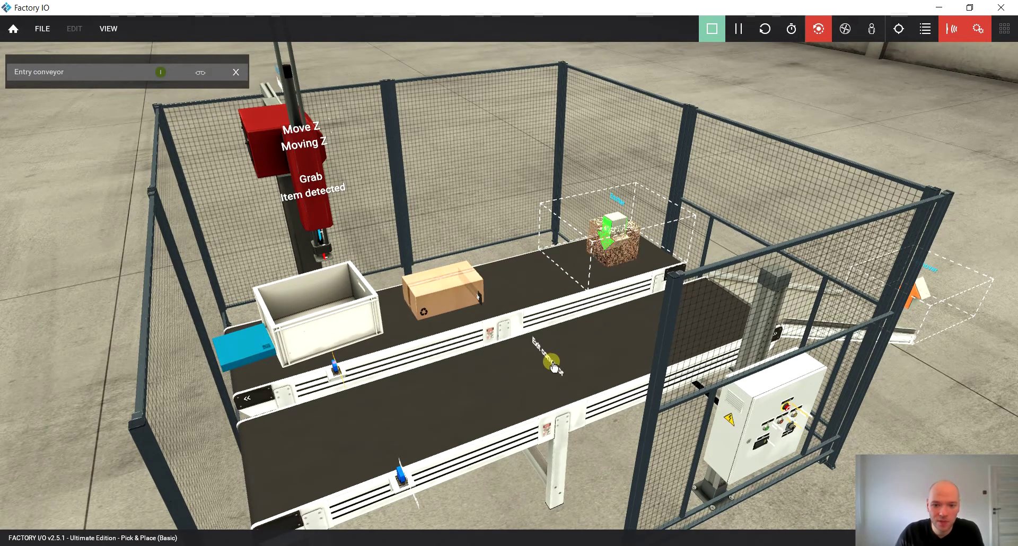
pyautogui.moveTo(540, 395); pyautogui.dragTo(643, 384, button='right')
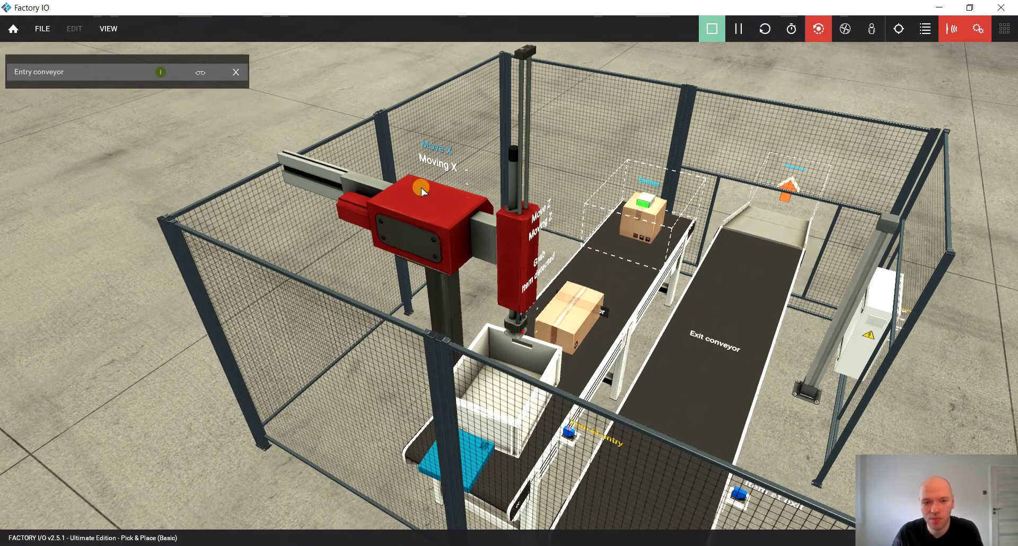
pyautogui.click(234, 75)
# - Watch the Move X tag and extend and retract the arm with it, ending with Move X forced off
pyautogui.click(442, 152)
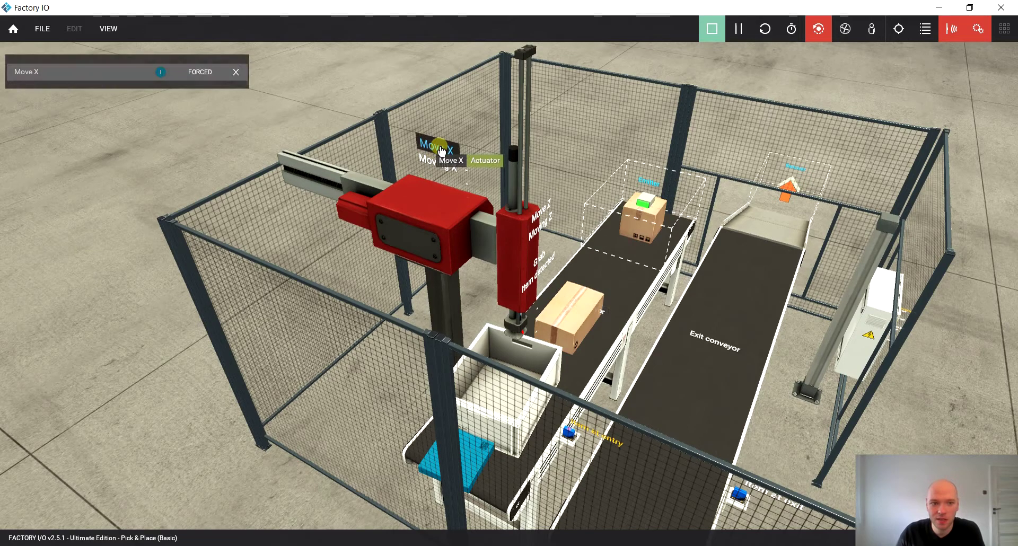
pyautogui.click(199, 74)
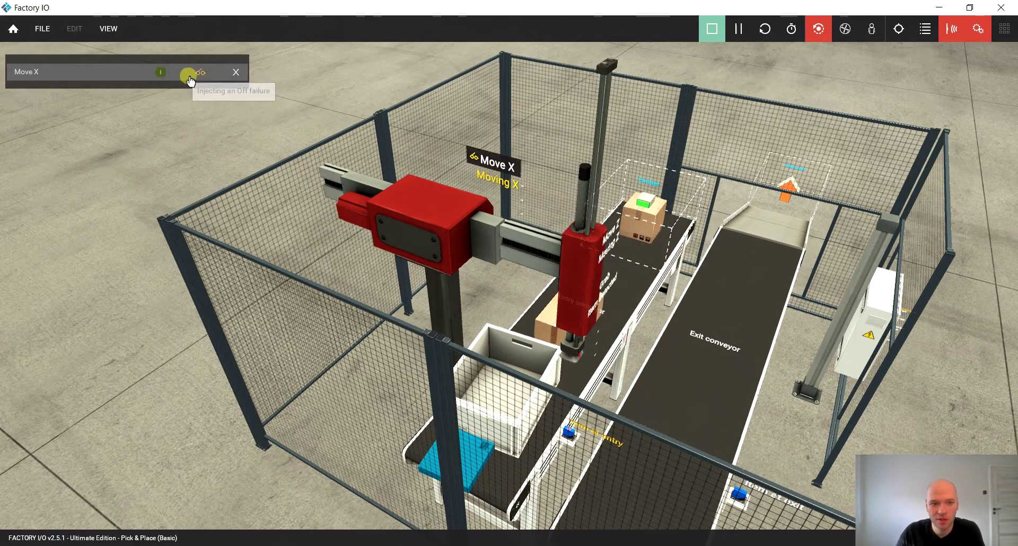
pyautogui.click(202, 72)
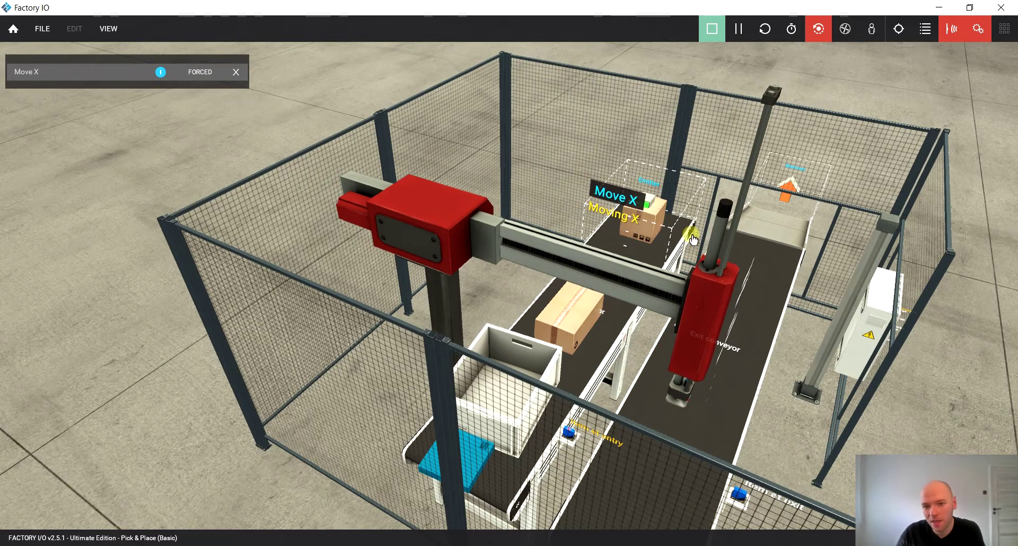
pyautogui.moveTo(662, 349)
pyautogui.mouseDown(button='right')
pyautogui.moveTo(648, 343)
pyautogui.moveTo(650, 351)
pyautogui.mouseUp(button='right')
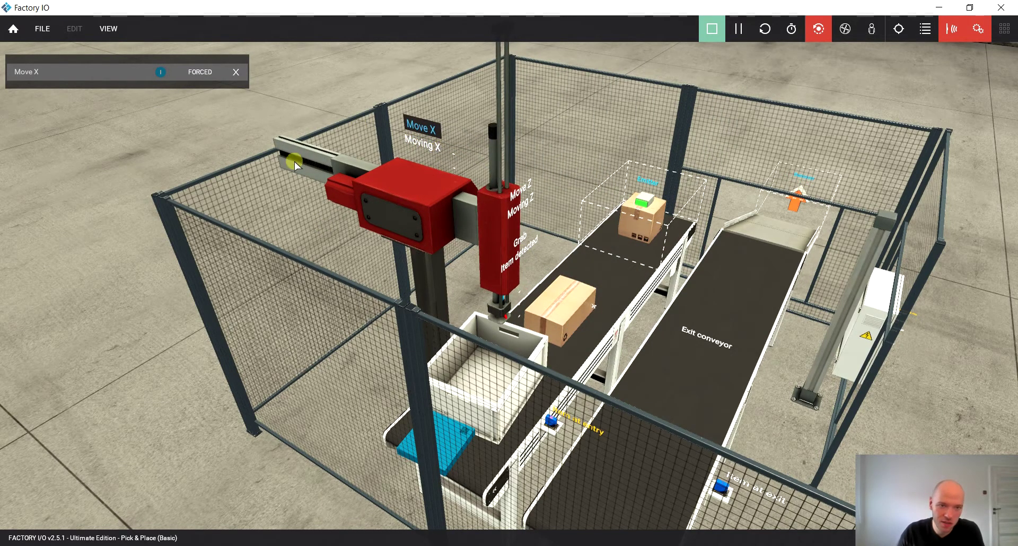
pyautogui.click(161, 72)
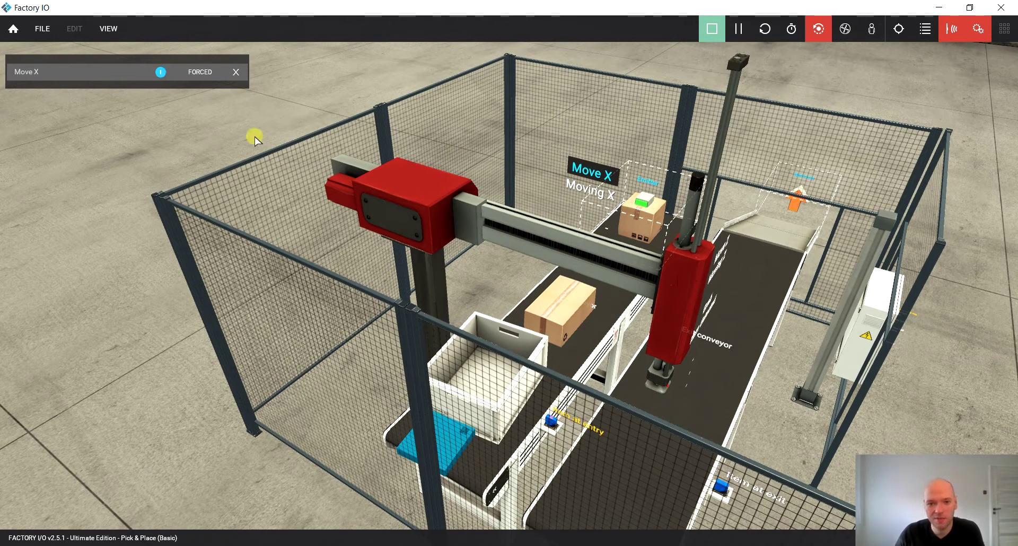
pyautogui.click(159, 72)
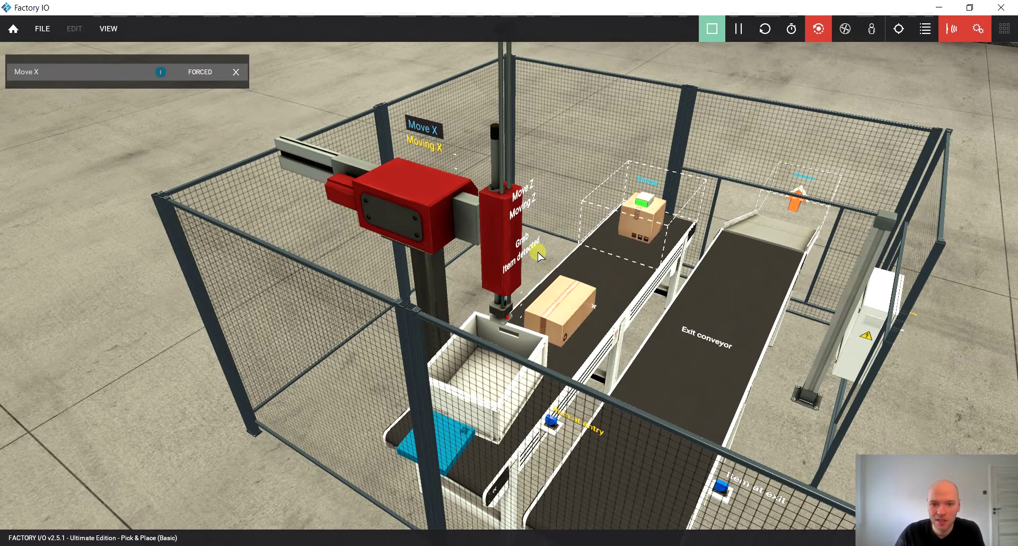
# - Watch the Move Z tag and force it on to lower the gripper into the white bin on the entry conveyor
pyautogui.moveTo(539, 250); pyautogui.dragTo(469, 230, button='right')
pyautogui.click(359, 195)
pyautogui.click(160, 89)
pyautogui.click(161, 89)
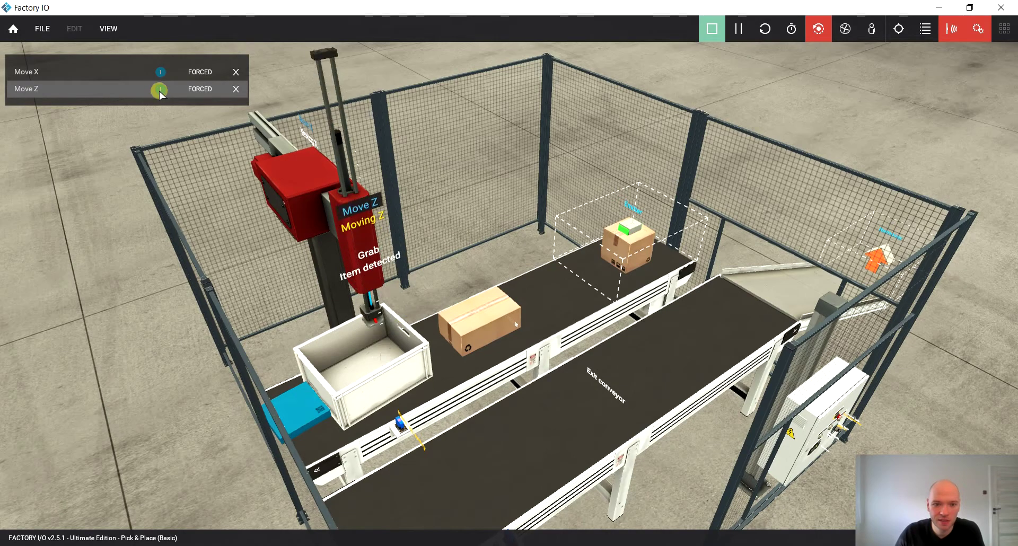
pyautogui.click(161, 89)
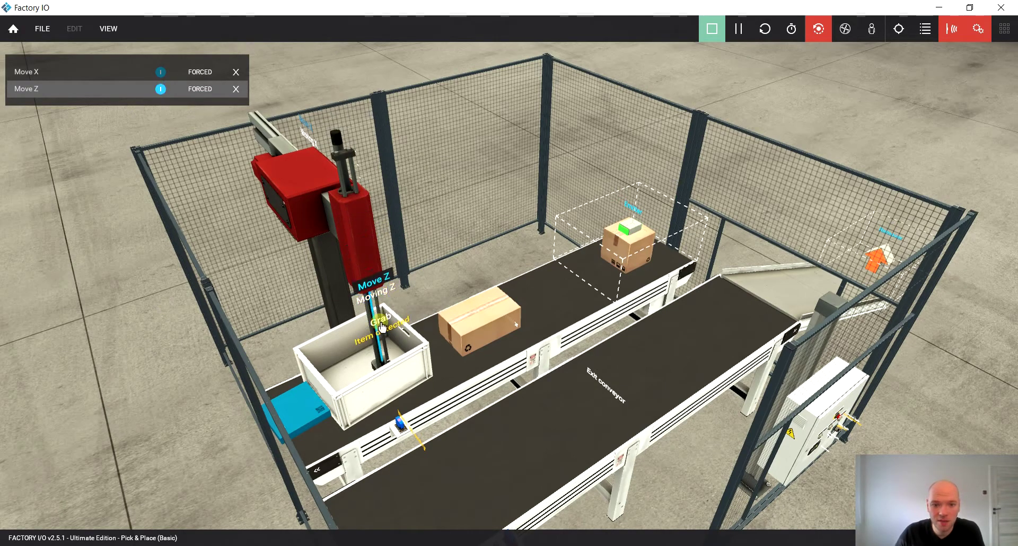
# - Watch the Grab tag and force it on so the lowered gripper holds the white bin
pyautogui.moveTo(373, 374); pyautogui.dragTo(277, 282, button='right')
pyautogui.scroll(3, 294, 305)
pyautogui.moveTo(342, 292)
pyautogui.mouseDown(button='right')
pyautogui.moveTo(352, 295)
pyautogui.moveTo(348, 278)
pyautogui.moveTo(355, 287)
pyautogui.mouseUp(button='right')
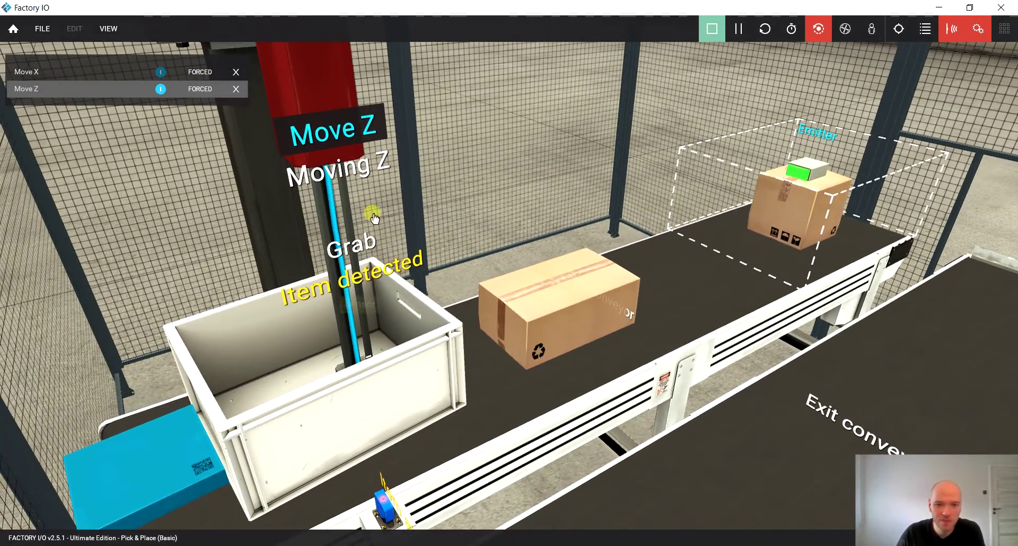
pyautogui.click(361, 236)
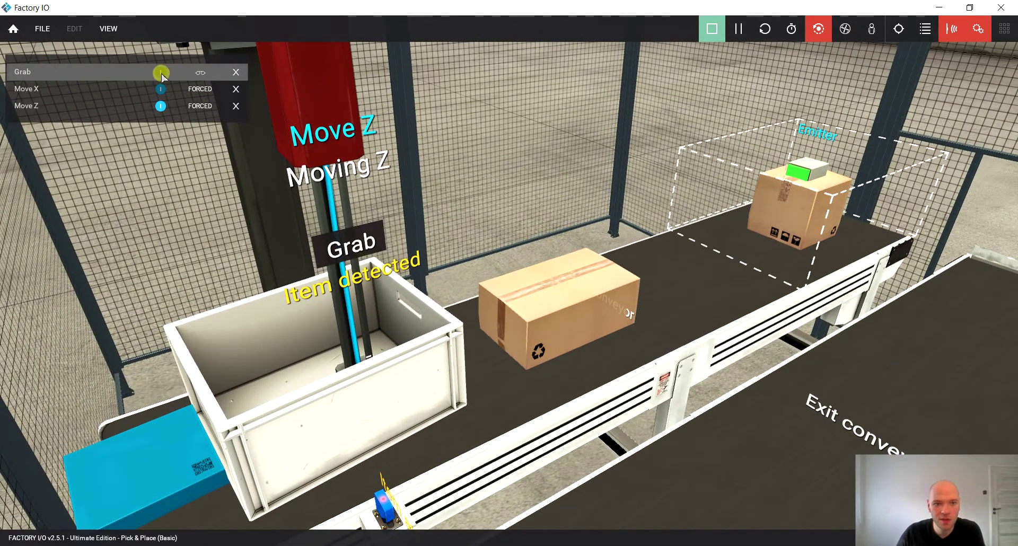
pyautogui.click(162, 72)
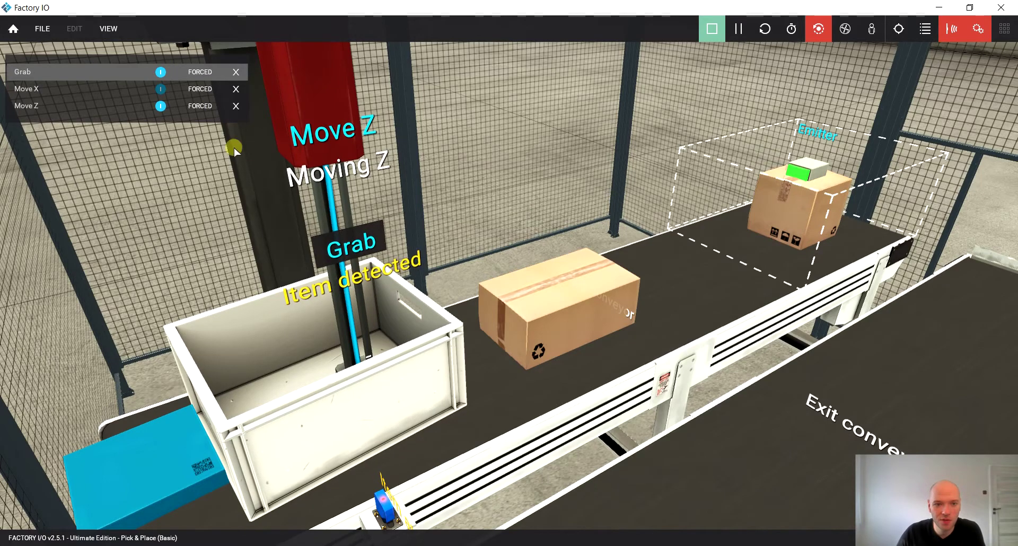
# - Force Move Z off to lift the gripped bin, and force Move X on to carry it over the exit conveyor
pyautogui.scroll(-5, 468, 254)
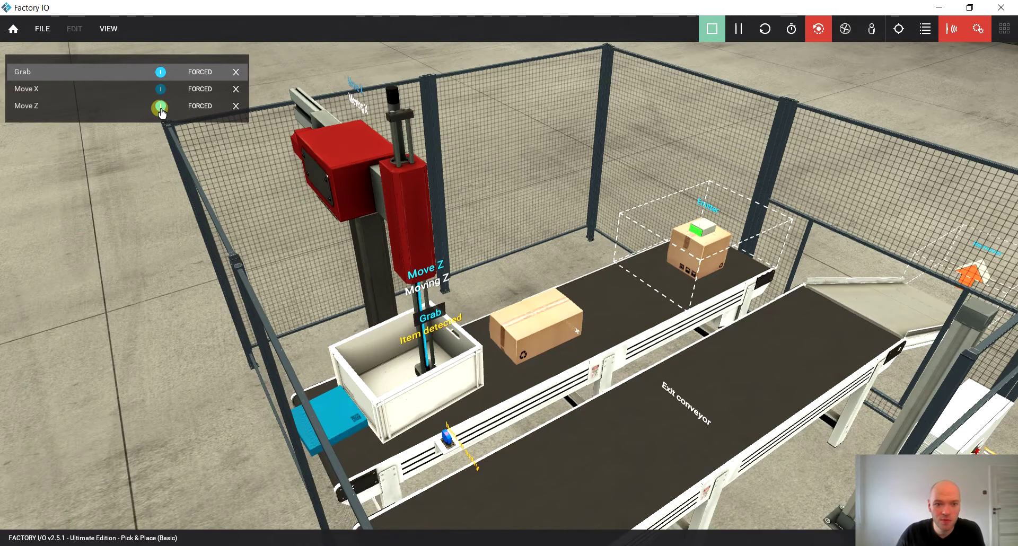
pyautogui.click(160, 108)
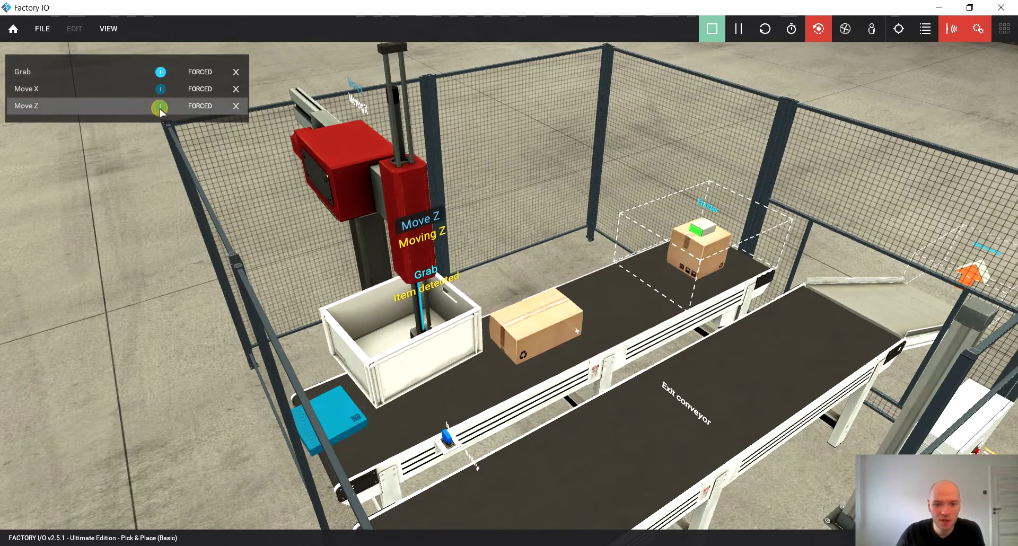
pyautogui.moveTo(536, 391); pyautogui.dragTo(295, 260, button='right')
pyautogui.moveTo(295, 261); pyautogui.dragTo(239, 180)
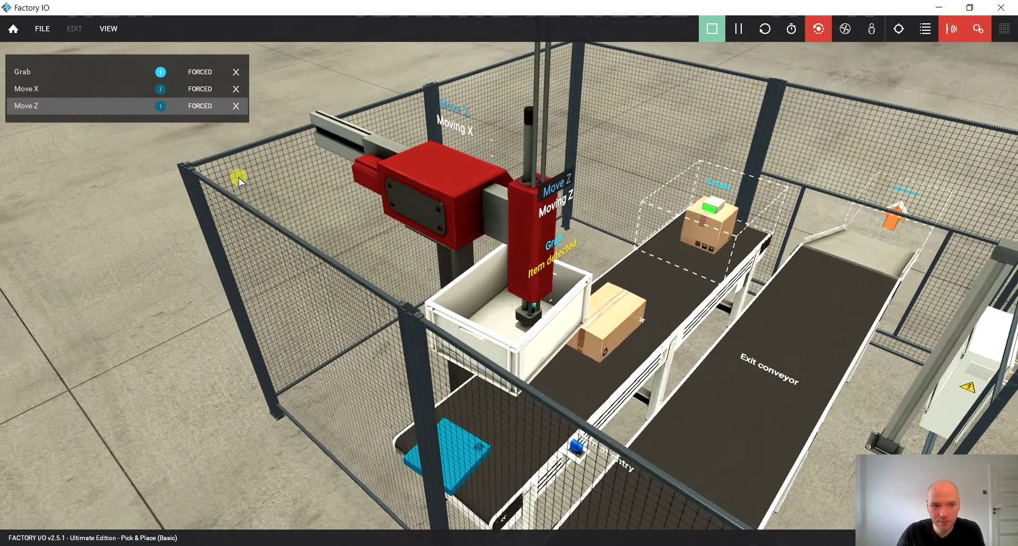
pyautogui.click(159, 91)
pyautogui.moveTo(677, 349); pyautogui.dragTo(631, 381, button='right')
pyautogui.moveTo(633, 380); pyautogui.dragTo(609, 423)
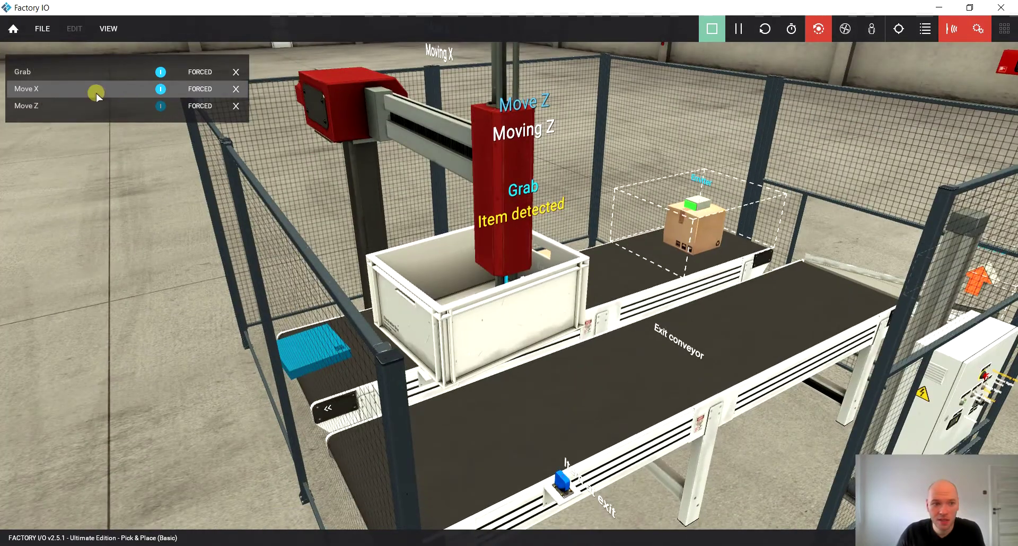
# - Set the bin down on the exit conveyor with Move Z on and Grab off, and return the arm by forcing Move Z and Move X off
pyautogui.click(155, 108)
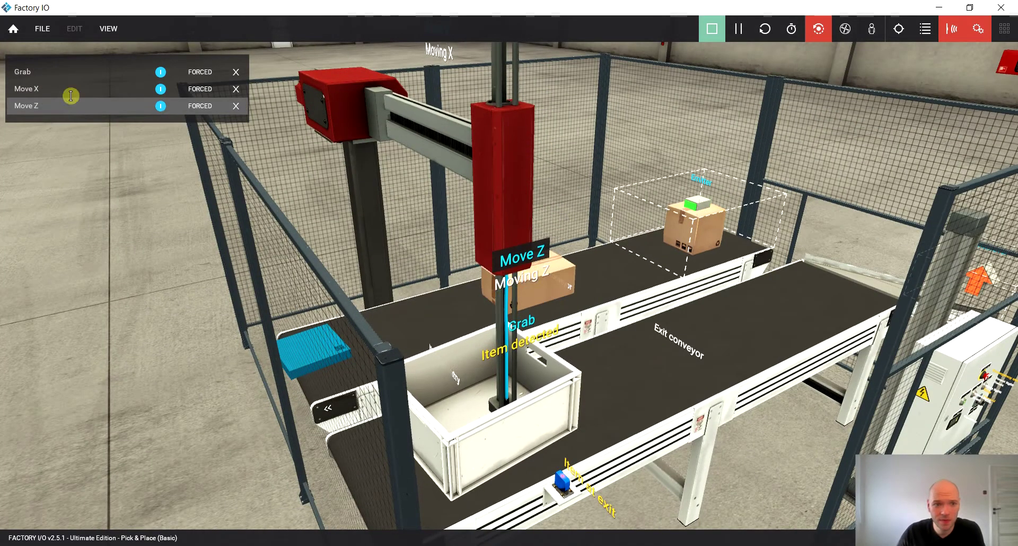
pyautogui.click(161, 73)
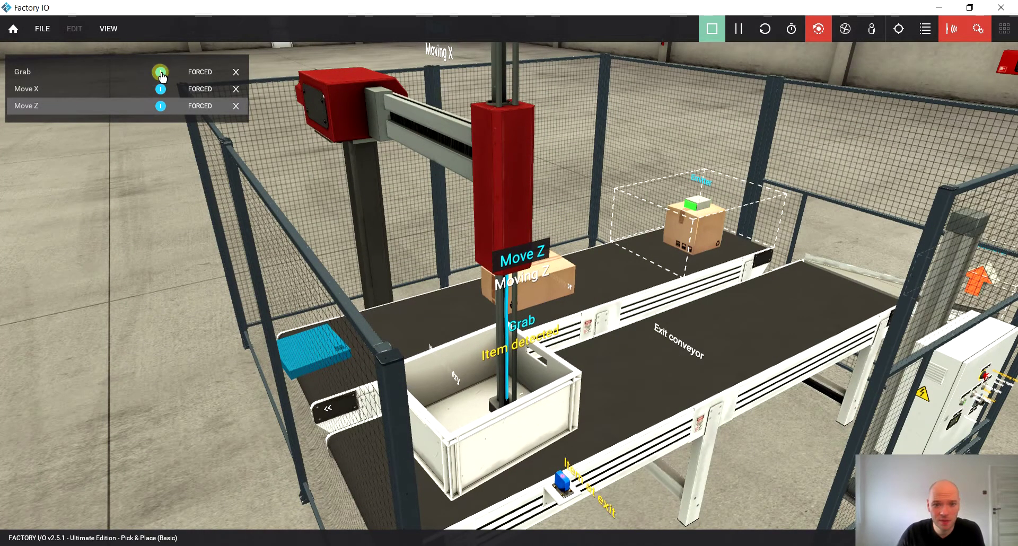
pyautogui.click(160, 109)
pyautogui.click(159, 91)
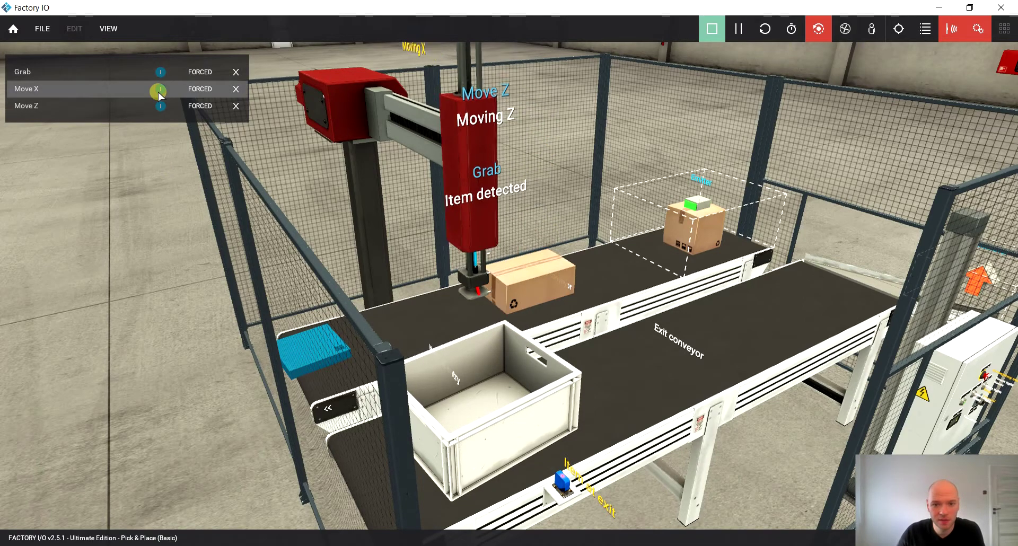
# - Watch the Exit conveyor tag and force it on to carry the bin away towards the remover
pyautogui.click(701, 342)
pyautogui.click(159, 72)
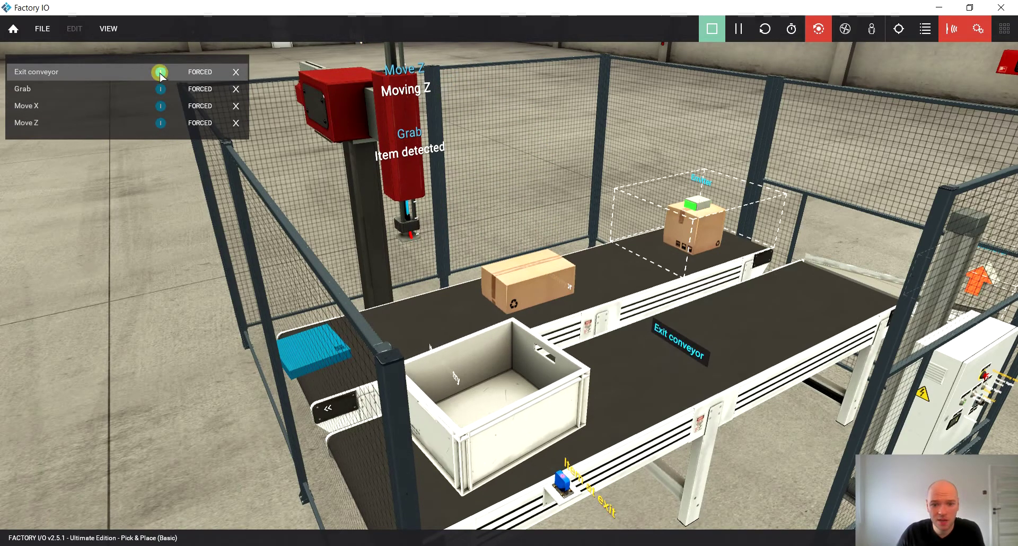
pyautogui.moveTo(644, 308)
pyautogui.mouseDown(button='right')
pyautogui.moveTo(641, 326)
pyautogui.moveTo(659, 303)
pyautogui.moveTo(638, 296)
pyautogui.moveTo(643, 305)
pyautogui.mouseUp(button='right')
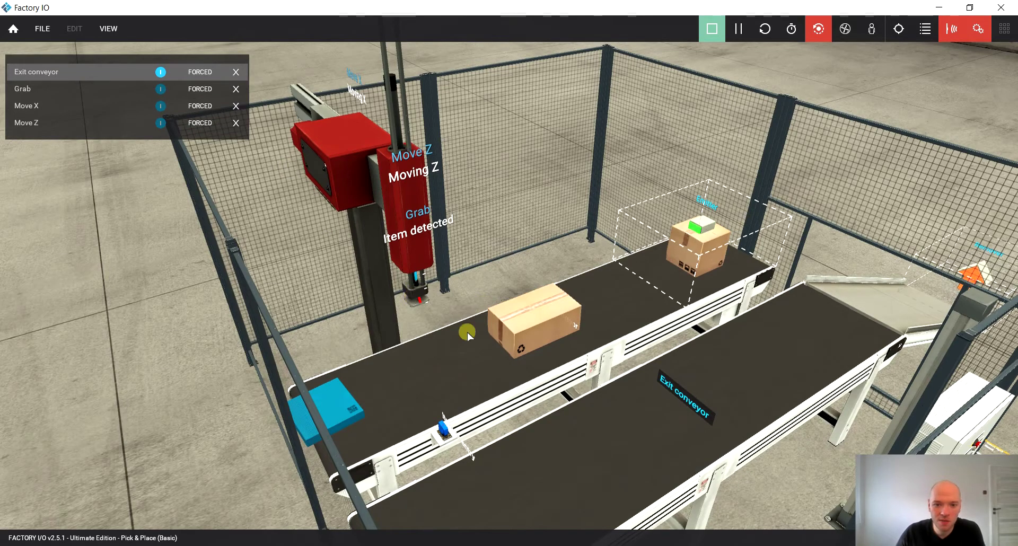
# - Reset the scene items, and run the Entry conveyor by force until the new bin is at the entry sensor, leaving it forced off
pyautogui.click(764, 29)
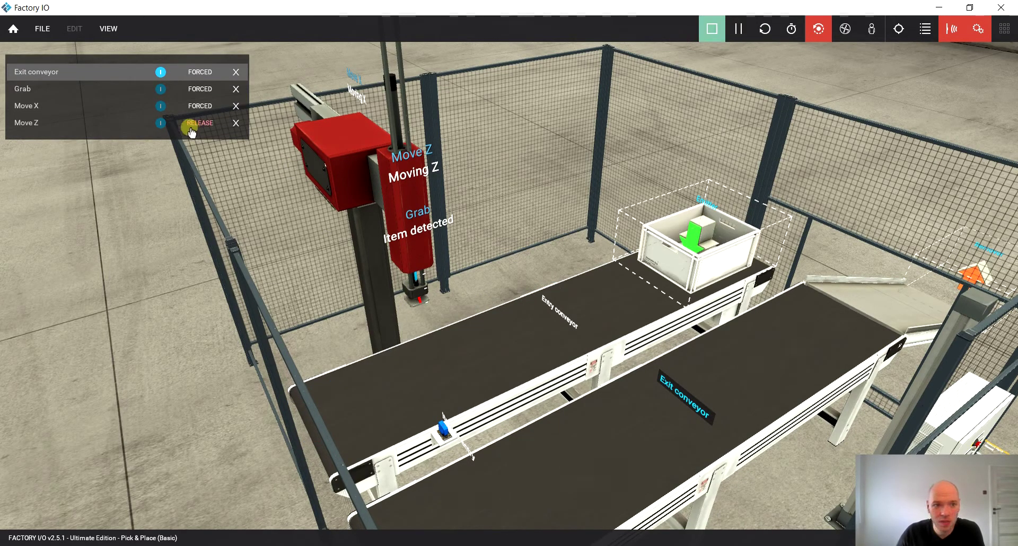
pyautogui.click(564, 322)
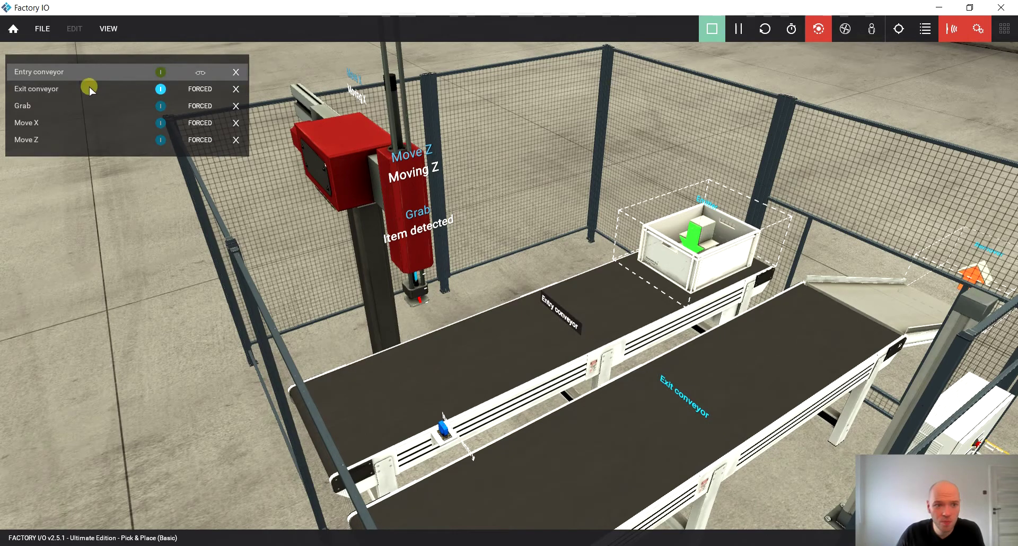
pyautogui.click(160, 72)
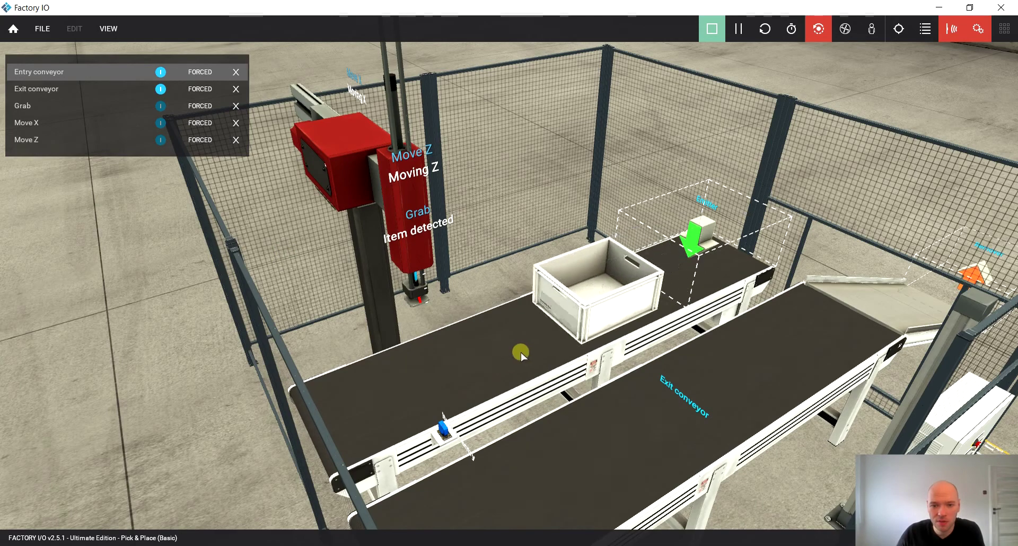
pyautogui.click(160, 72)
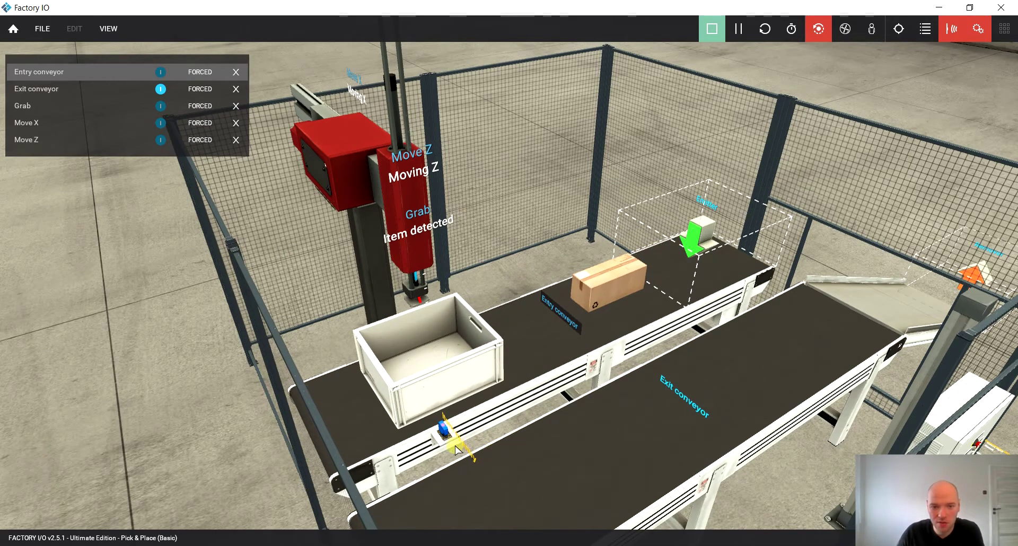
# - Pick up the bin from the entry conveyor by forcing Move Z on, Grab on and Move Z off
pyautogui.moveTo(472, 461); pyautogui.dragTo(518, 448, button='right')
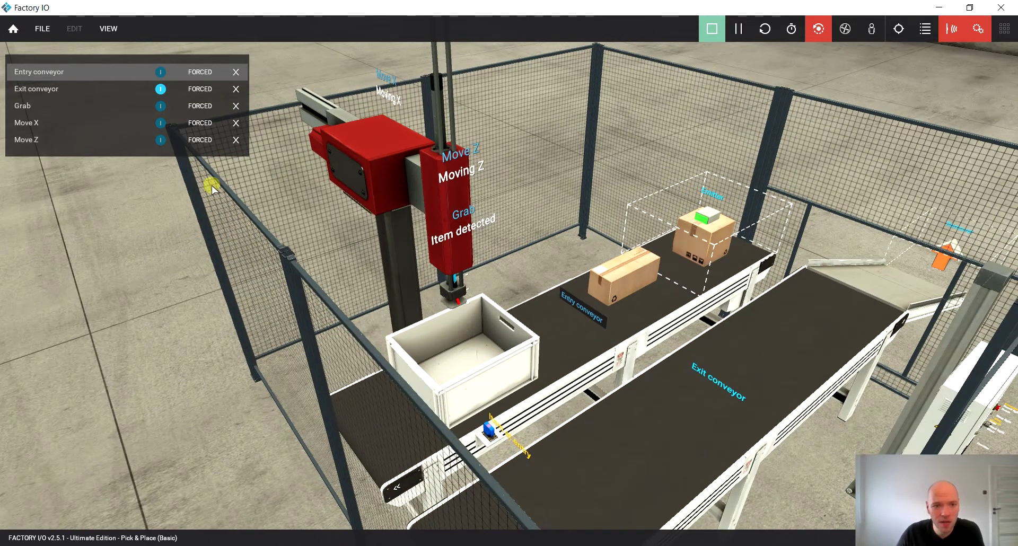
pyautogui.click(159, 140)
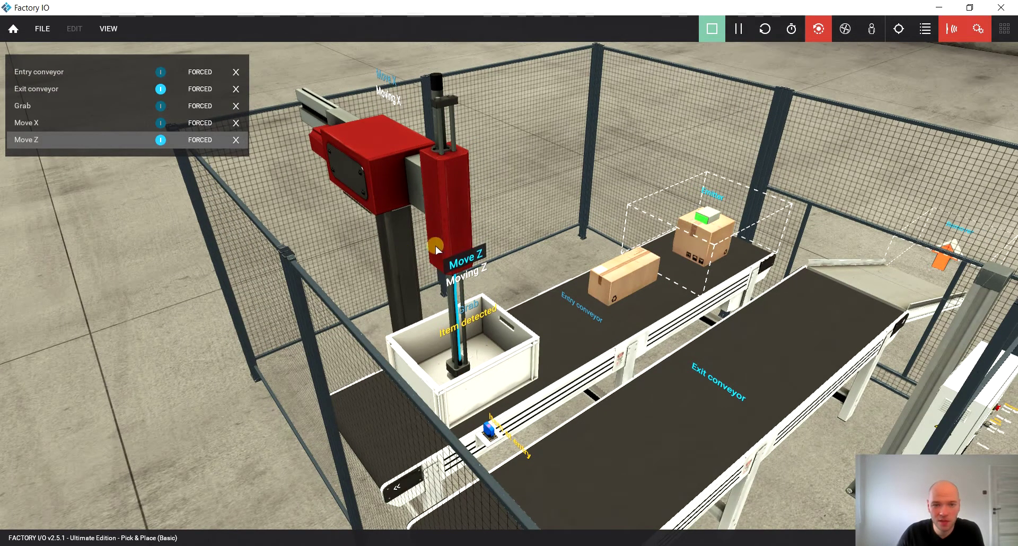
pyautogui.click(162, 110)
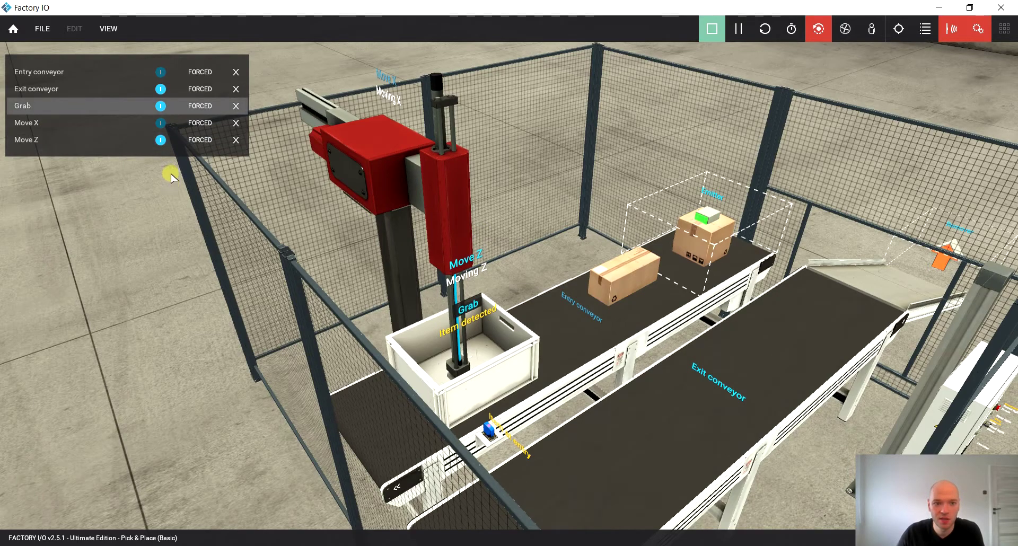
pyautogui.click(161, 140)
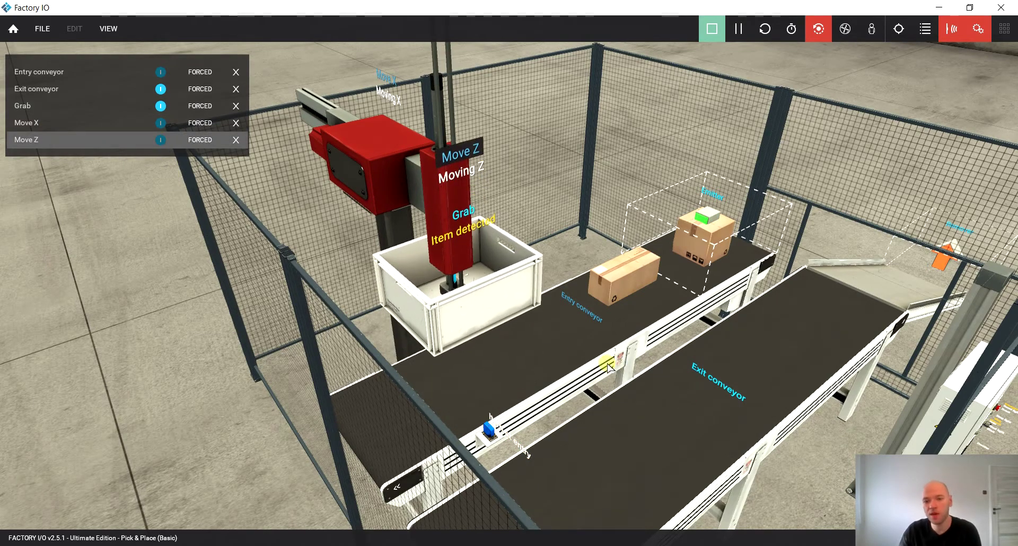
# - Examine the electrical cabinet's control panel with its emergency stop, start, stop and reset buttons, mode selector and counter
pyautogui.scroll(-3, 528, 348)
pyautogui.moveTo(537, 389); pyautogui.dragTo(484, 405, button='right')
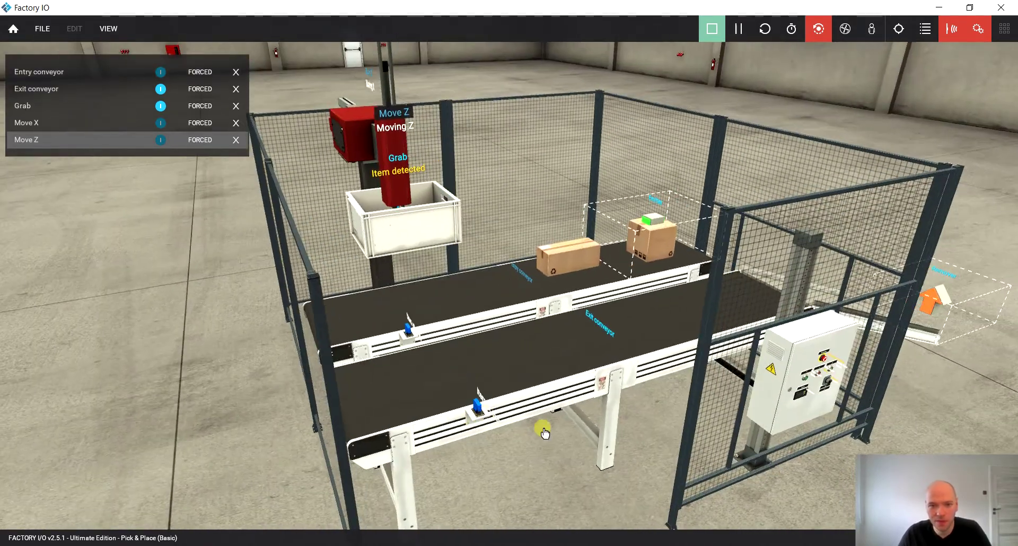
pyautogui.moveTo(542, 428); pyautogui.dragTo(589, 404, button='right')
pyautogui.scroll(5, 570, 379)
pyautogui.scroll(2, 572, 381)
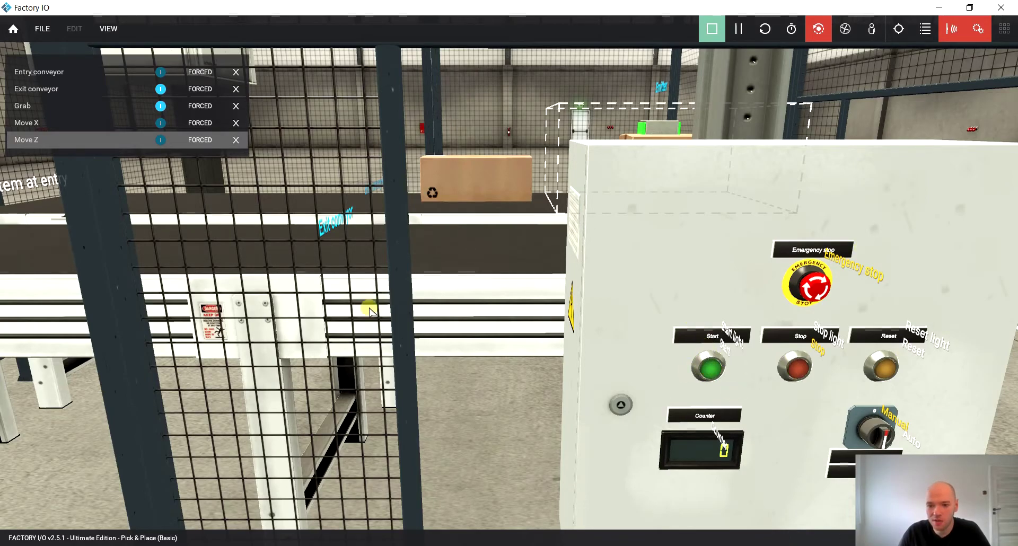
pyautogui.doubleClick(408, 314)
pyautogui.scroll(-5, 411, 310)
pyautogui.moveTo(413, 310); pyautogui.dragTo(303, 113, button='right')
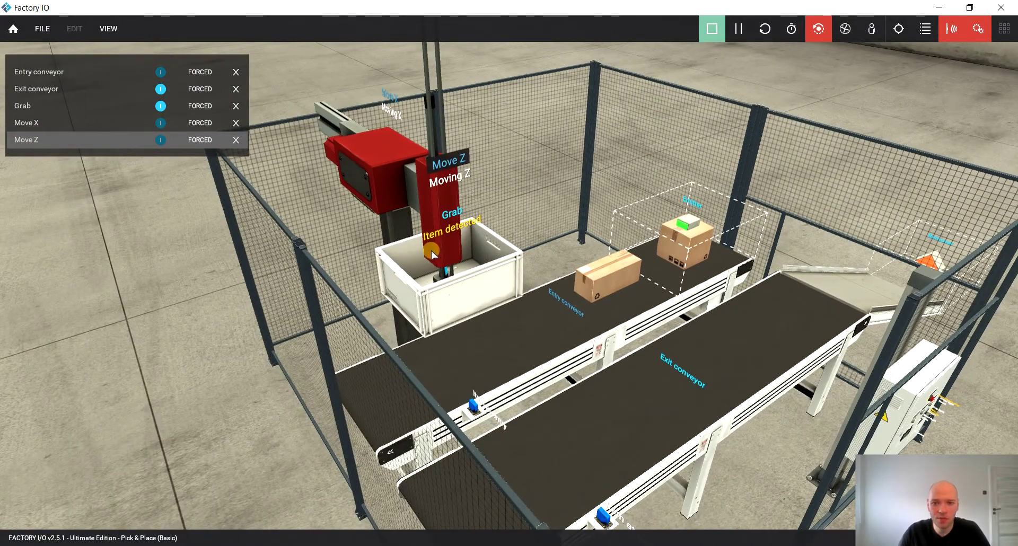
# - Reset the Pick & Place scene to its initial state
pyautogui.click(765, 29)
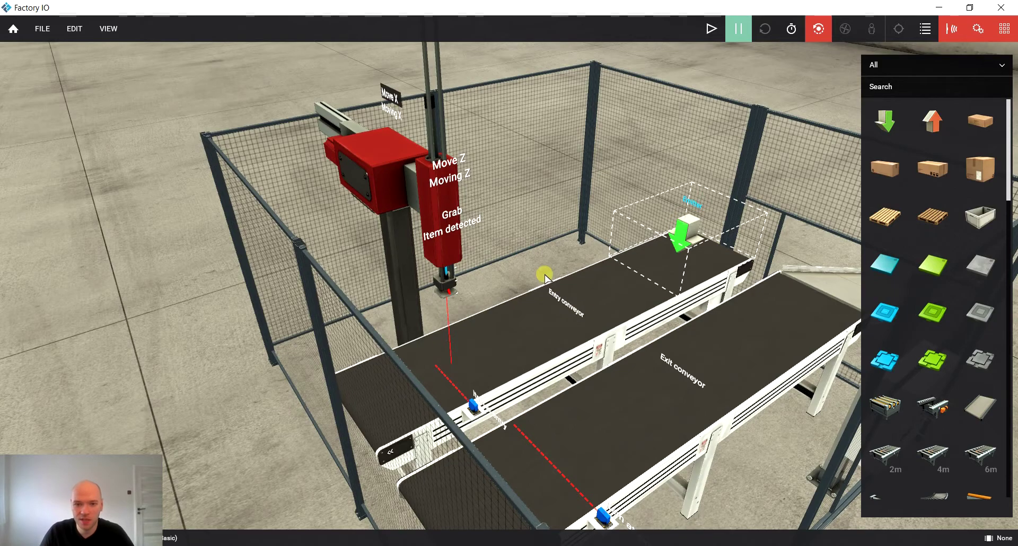
# - Choose Control I/O as the scene's driver in place of None
pyautogui.moveTo(521, 256); pyautogui.dragTo(488, 247, button='right')
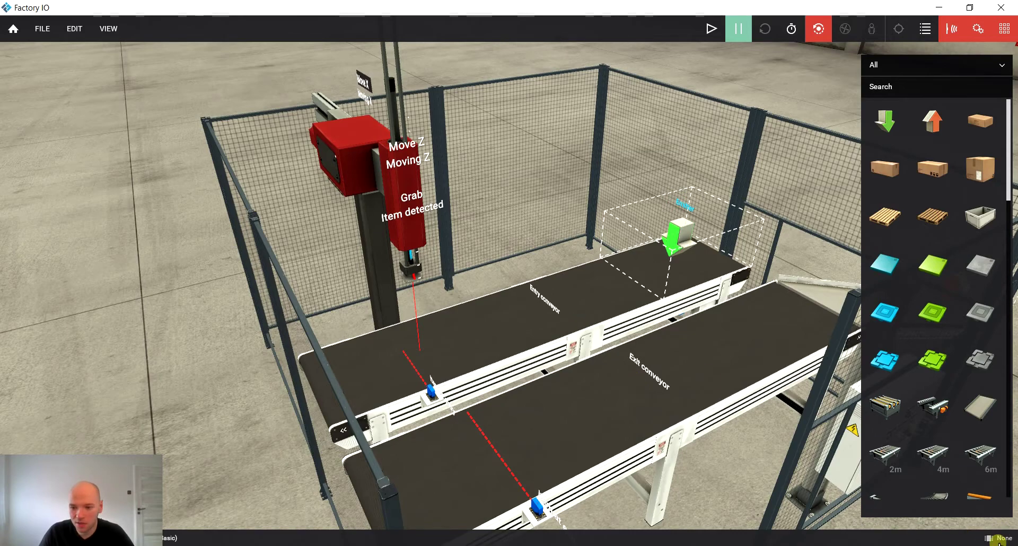
pyautogui.click(996, 539)
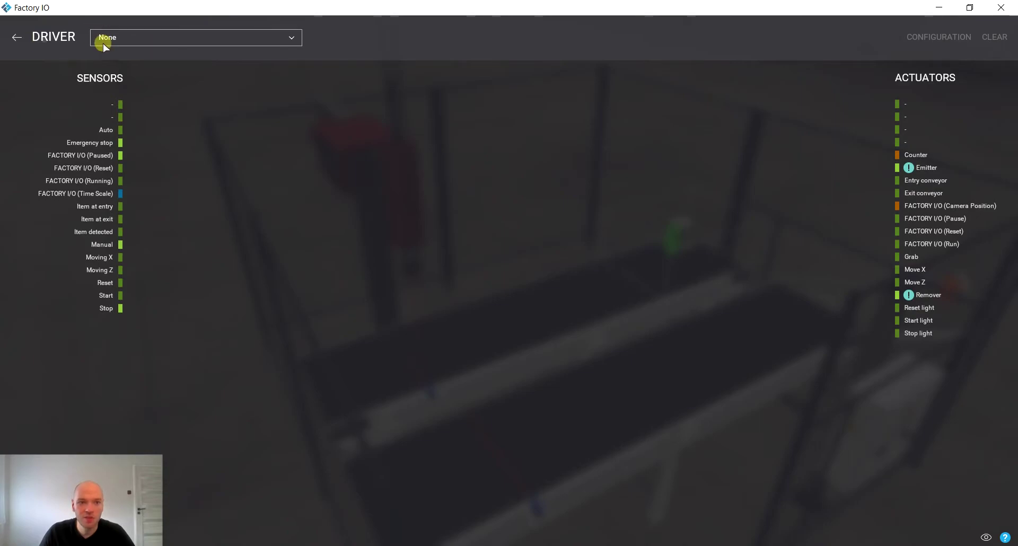
pyautogui.click(201, 45)
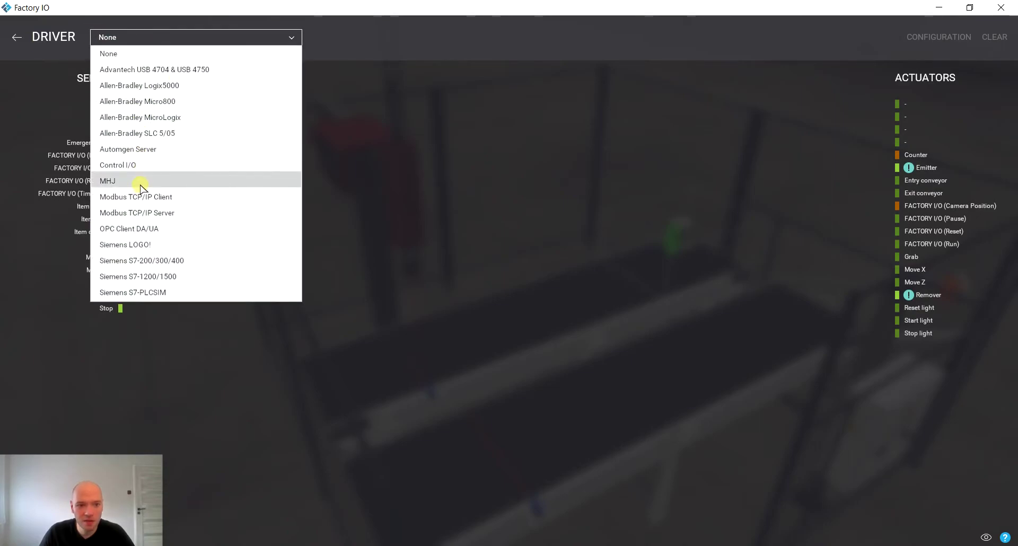
pyautogui.click(160, 168)
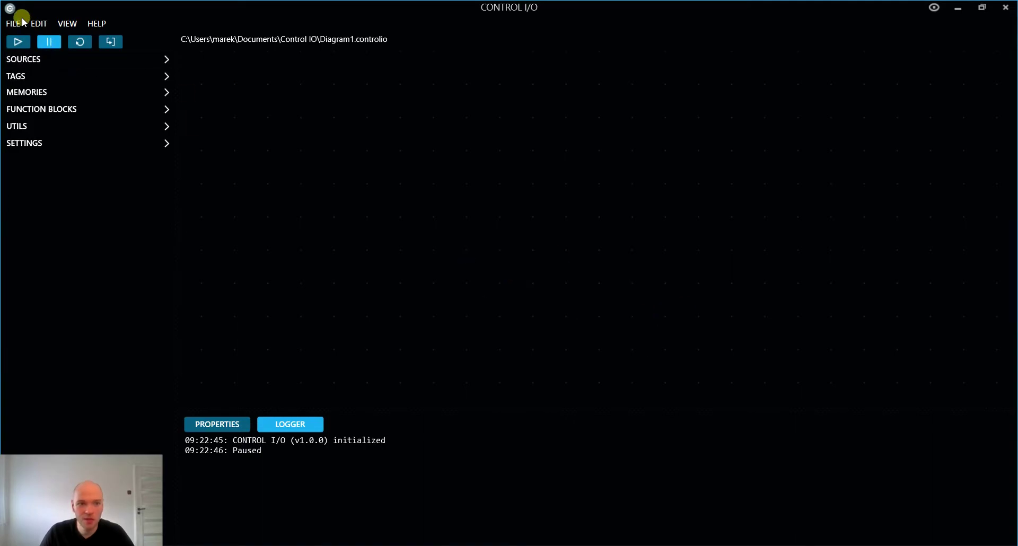
# - Open the recent step1 diagram from the plcwars-pickandplace folder in Control I/O
pyautogui.click(16, 25)
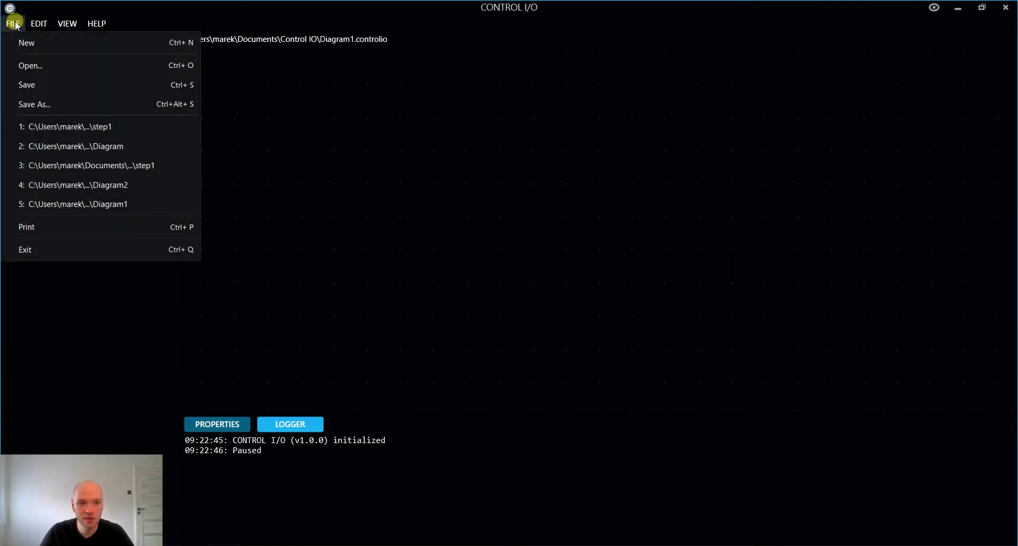
pyautogui.click(126, 127)
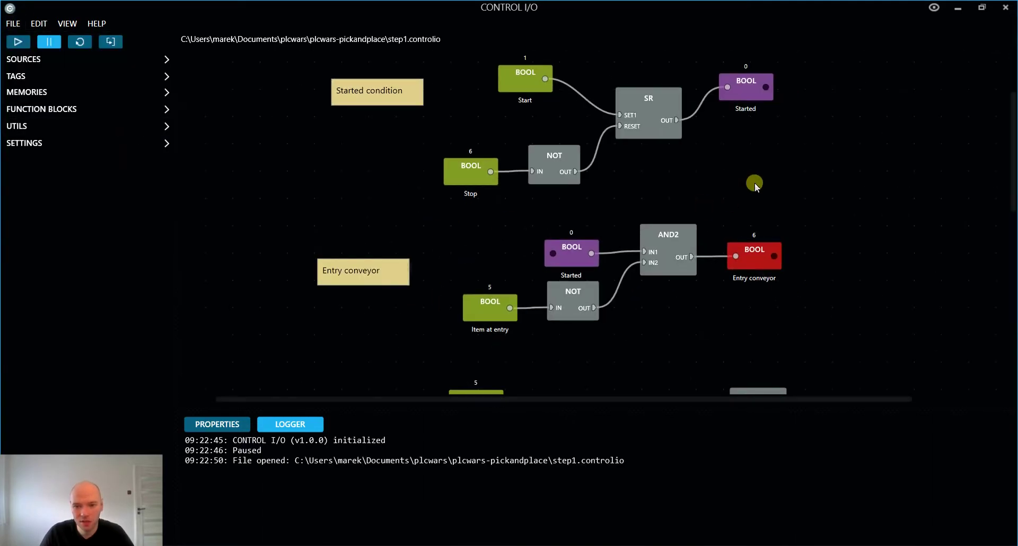
pyautogui.moveTo(762, 175); pyautogui.dragTo(734, 241, button='middle')
pyautogui.scroll(1, 639, 183)
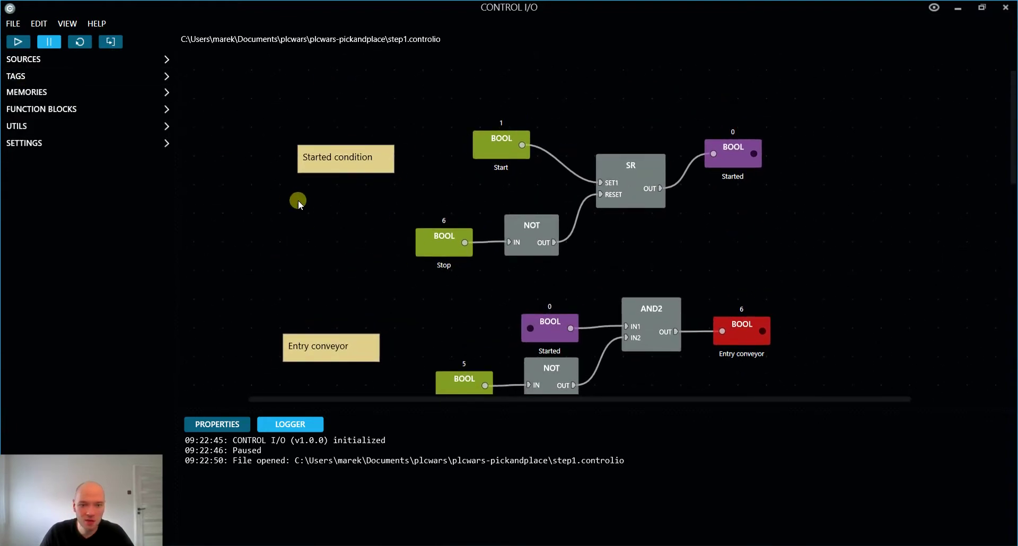
pyautogui.scroll(-1, 319, 199)
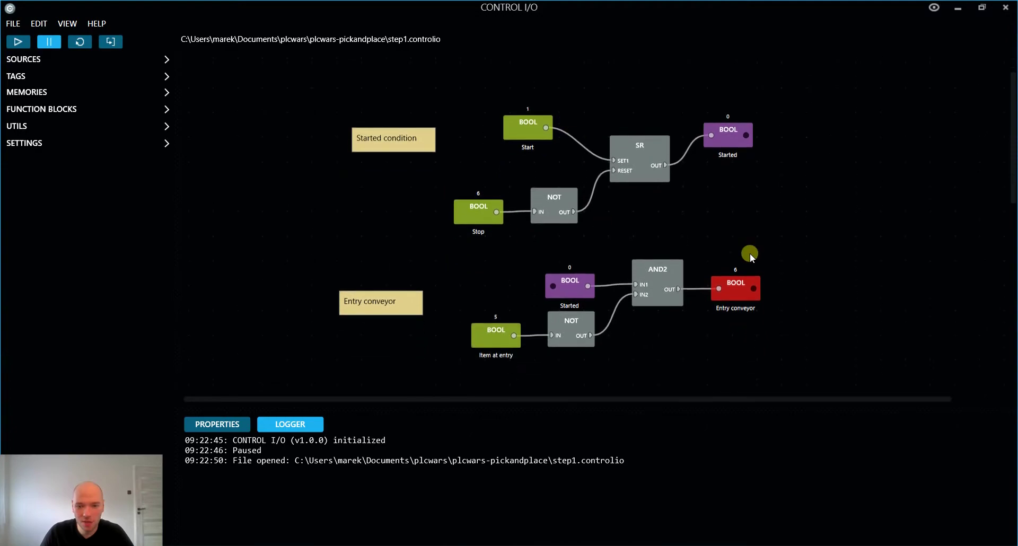
pyautogui.moveTo(751, 253); pyautogui.dragTo(694, 239, button='middle')
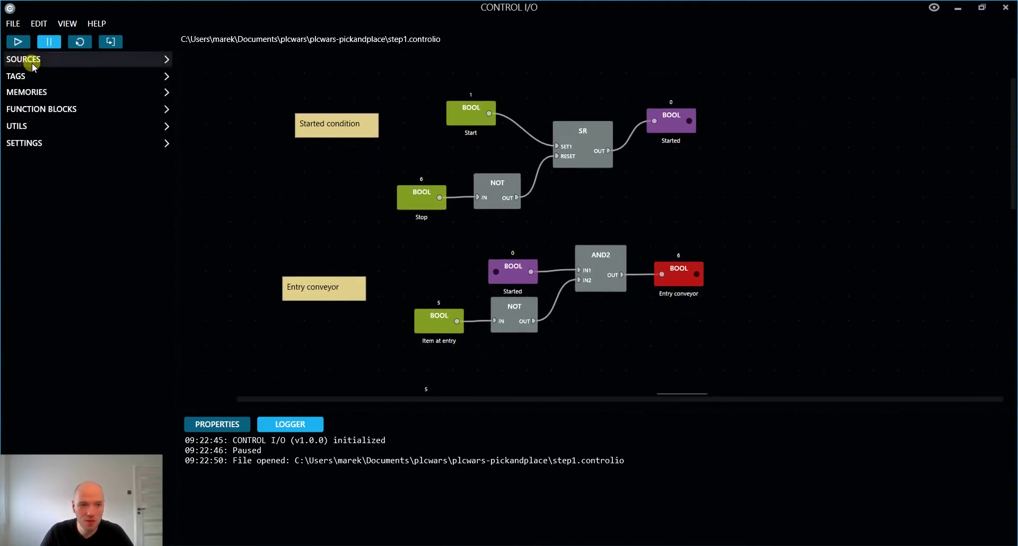
# - Examine the scene's available tags and the properties of the Entry conveyor output block in the Entry conveyor network
pyautogui.click(151, 78)
pyautogui.scroll(-5, 43, 216)
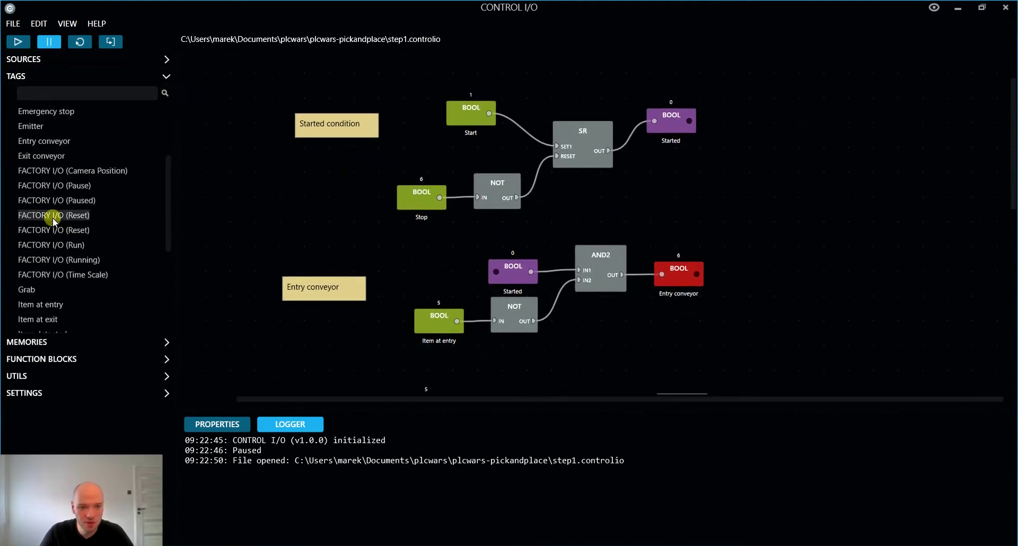
pyautogui.scroll(-4, 53, 234)
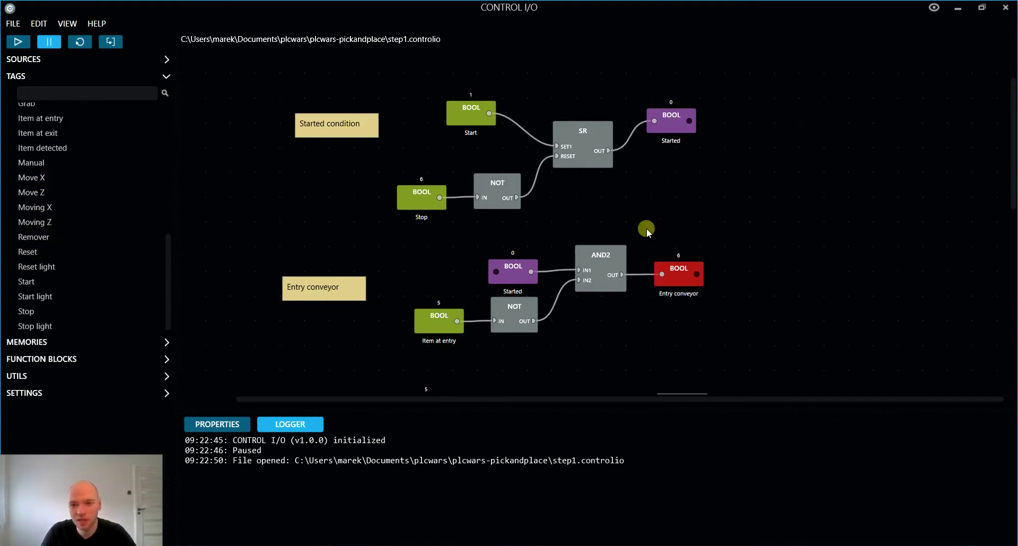
pyautogui.moveTo(693, 200); pyautogui.dragTo(716, 231)
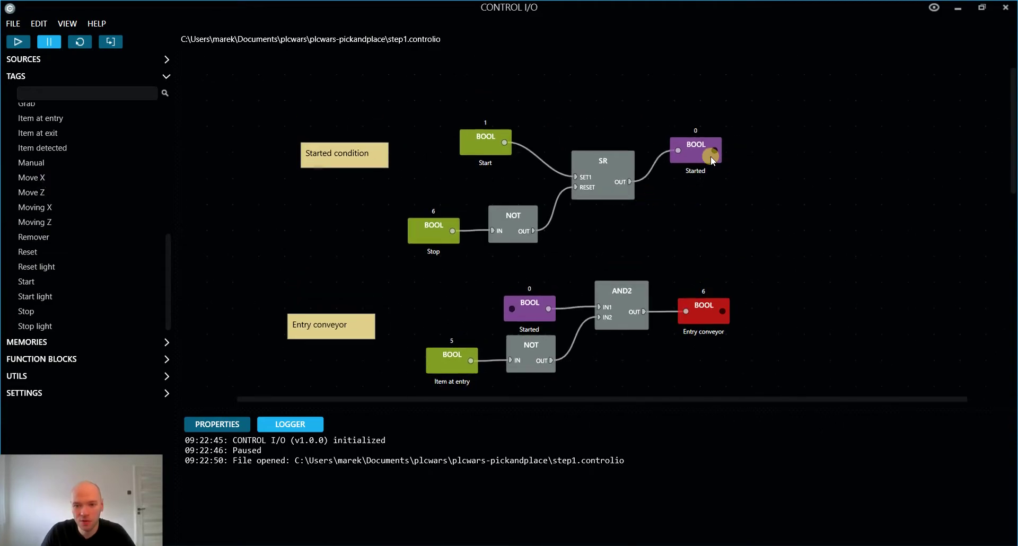
pyautogui.moveTo(769, 330); pyautogui.dragTo(765, 240)
pyautogui.scroll(2, 710, 234)
pyautogui.keyDown('ctrl'); pyautogui.scroll(1, 711, 238); pyautogui.keyUp('ctrl')
pyautogui.click(695, 216)
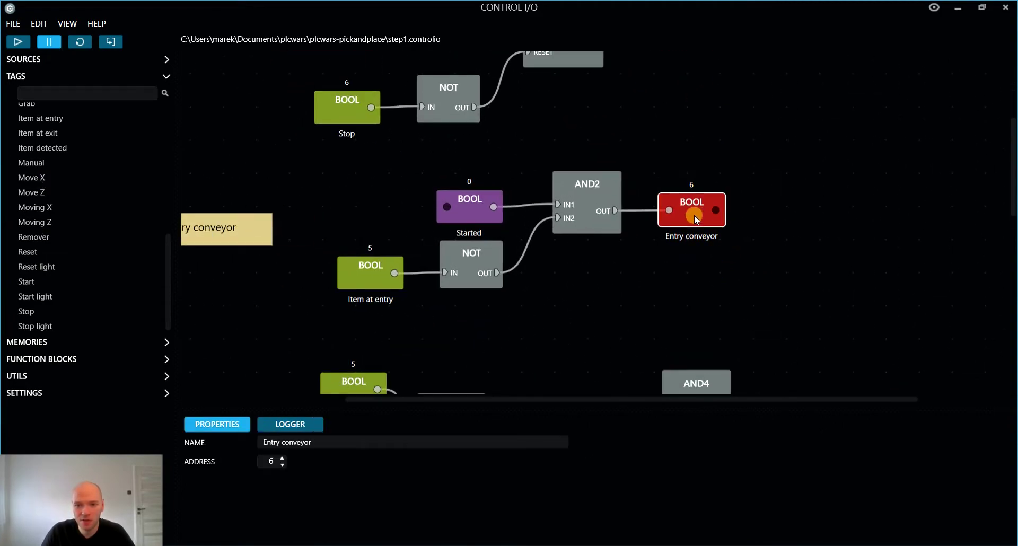
pyautogui.scroll(4, 53, 254)
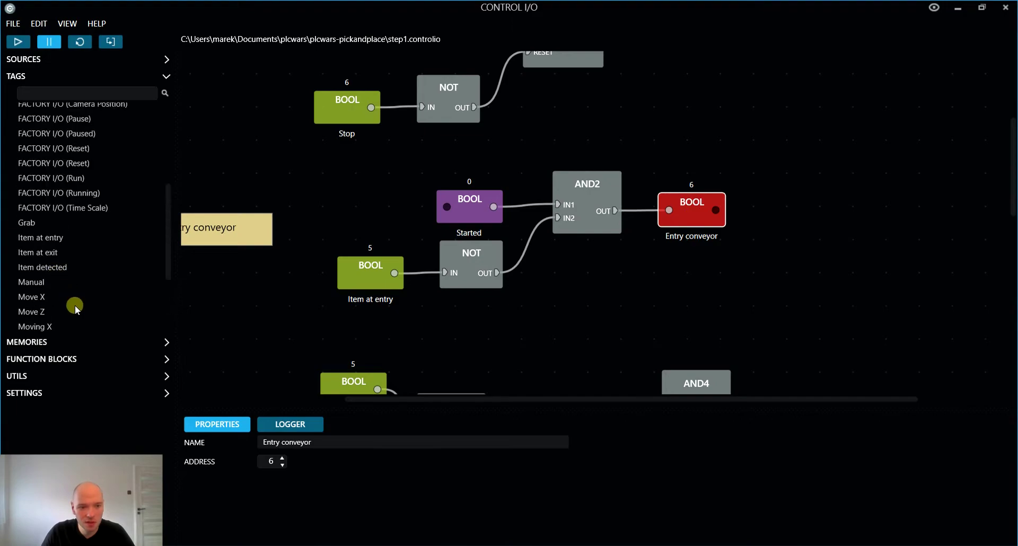
pyautogui.scroll(-3, 53, 253)
pyautogui.scroll(6, 49, 252)
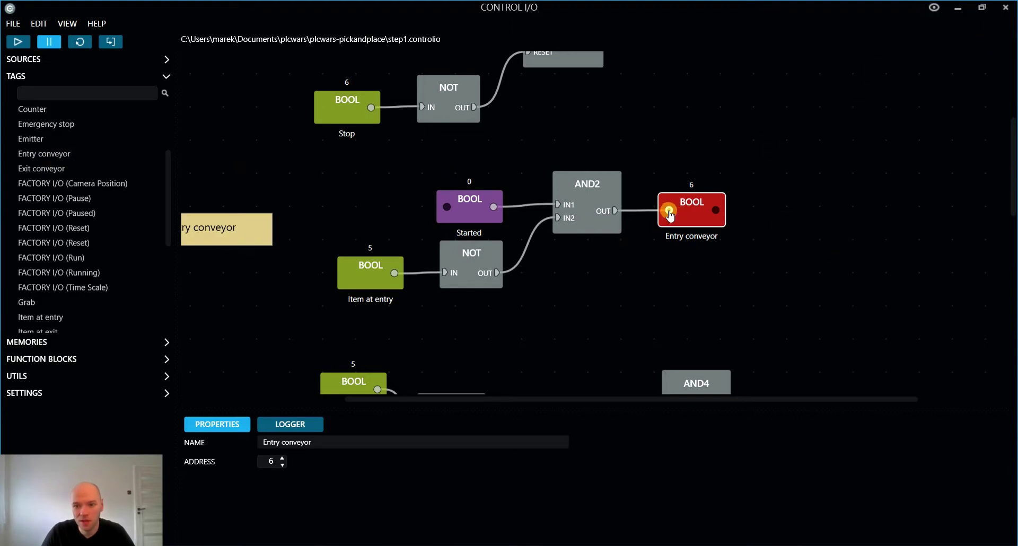
pyautogui.click(795, 216)
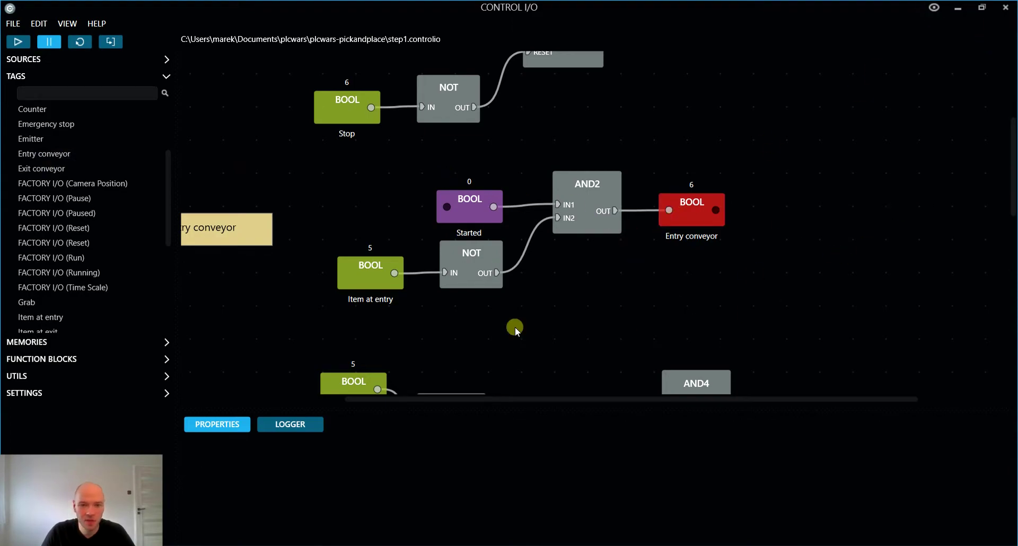
# - Examine how the Started memory block links the Started condition network to the Entry conveyor network
pyautogui.scroll(-5, 513, 327)
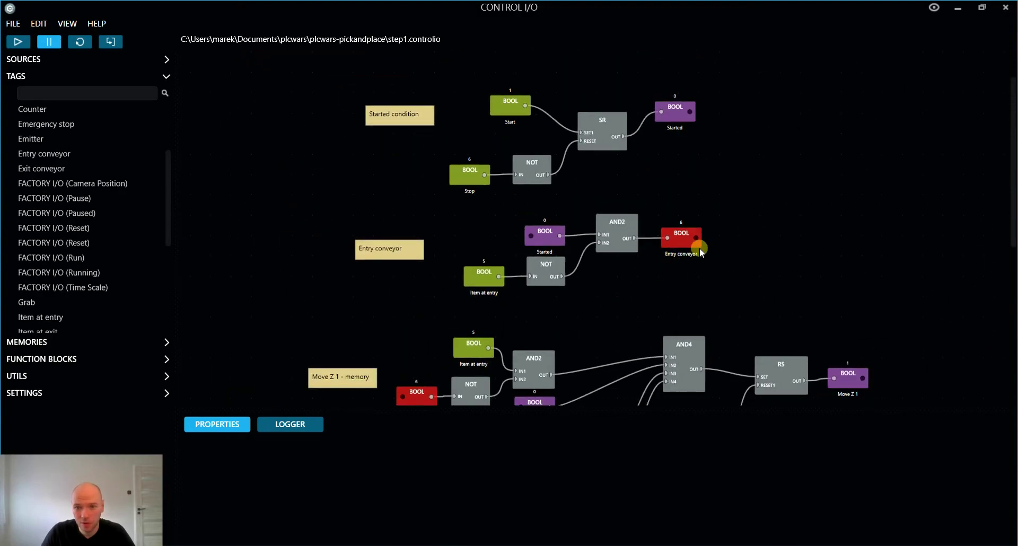
pyautogui.moveTo(695, 210); pyautogui.dragTo(701, 107, button='middle')
pyautogui.scroll(1, 692, 113)
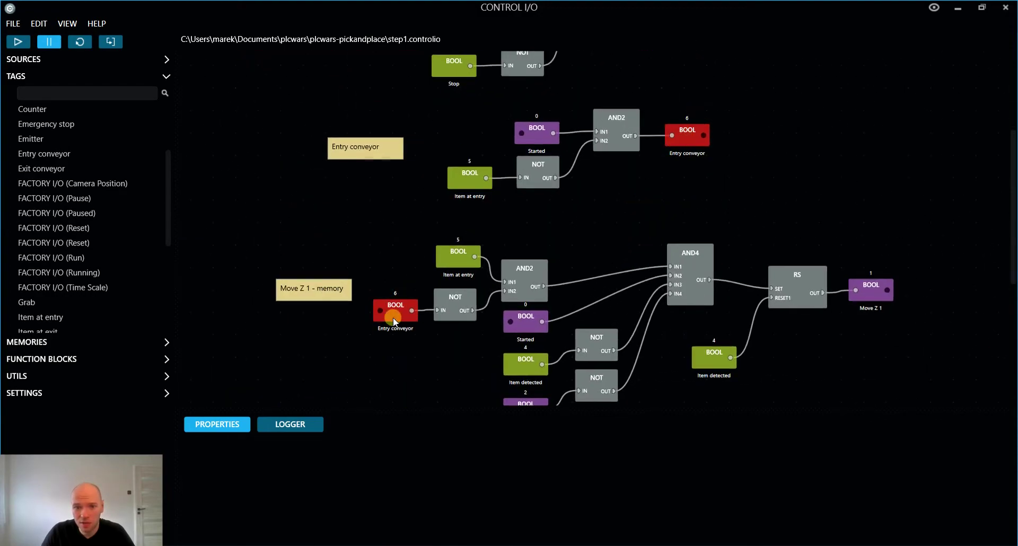
pyautogui.moveTo(576, 229); pyautogui.dragTo(573, 376, button='middle')
pyautogui.scroll(1, 698, 174)
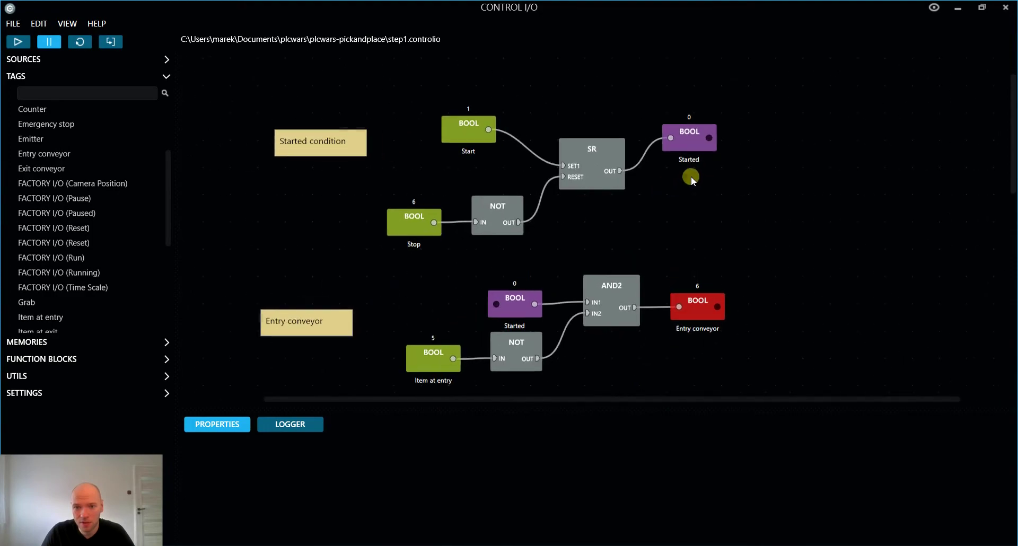
pyautogui.click(692, 142)
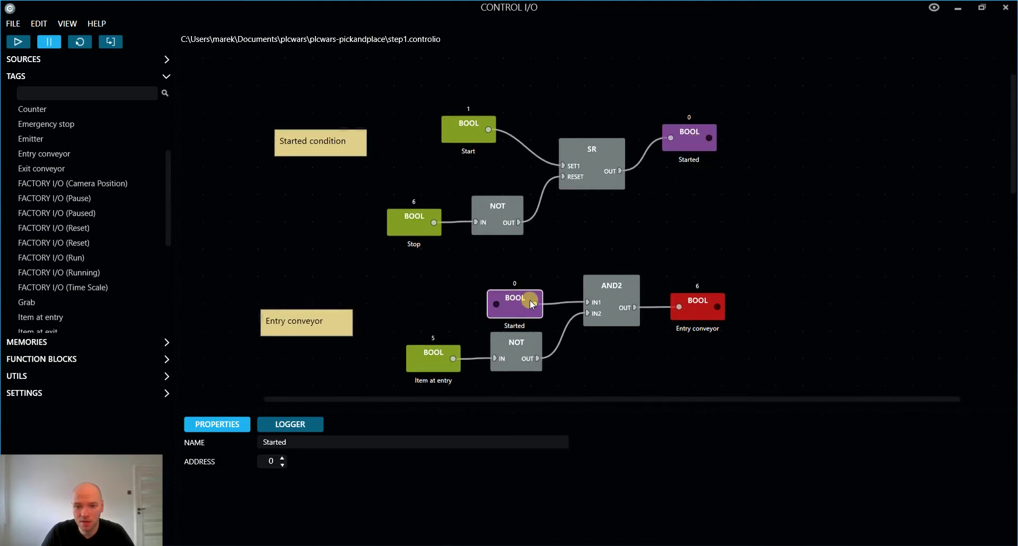
pyautogui.scroll(-1, 711, 238)
pyautogui.moveTo(767, 304); pyautogui.dragTo(742, 226, button='middle')
pyautogui.click(639, 312)
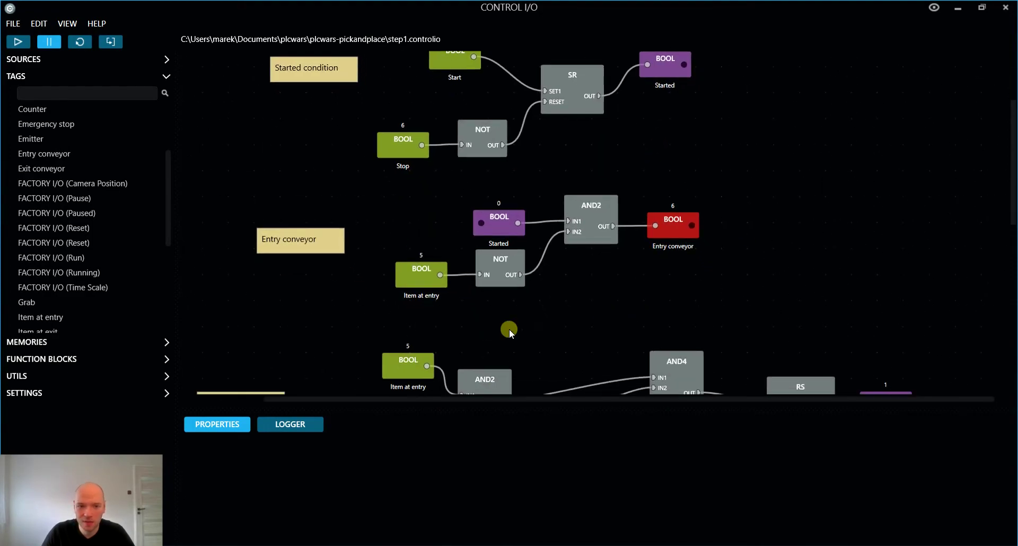
# - Examine the Item at entry sensor in the Entry conveyor and Move Z 1 networks, and the Grab and Move Z actuator networks
pyautogui.moveTo(525, 327); pyautogui.dragTo(515, 236, button='middle')
pyautogui.scroll(-2, 601, 180)
pyautogui.click(433, 111)
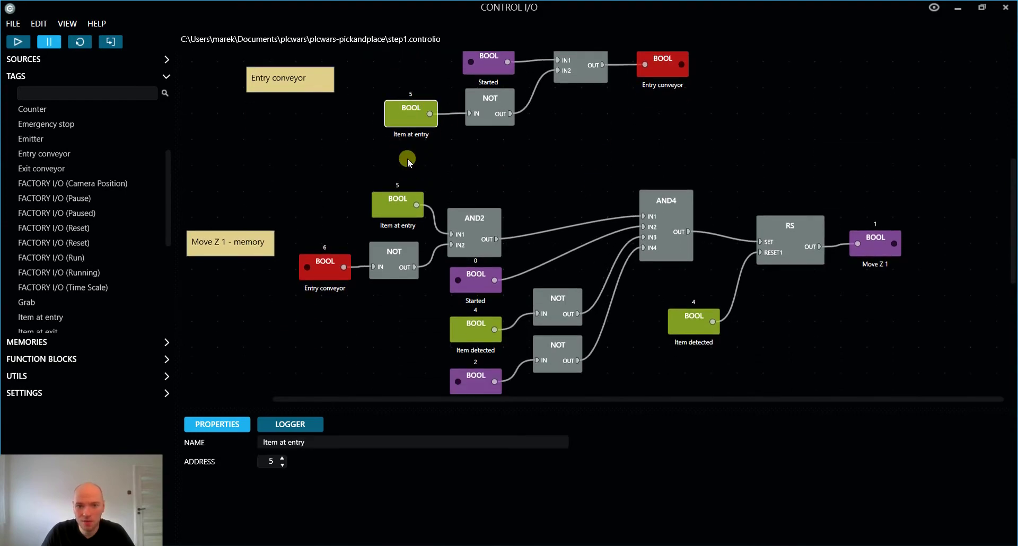
pyautogui.click(397, 221)
pyautogui.click(471, 339)
pyautogui.scroll(-2, 601, 289)
pyautogui.scroll(-4, 601, 289)
pyautogui.click(361, 337)
pyautogui.click(764, 135)
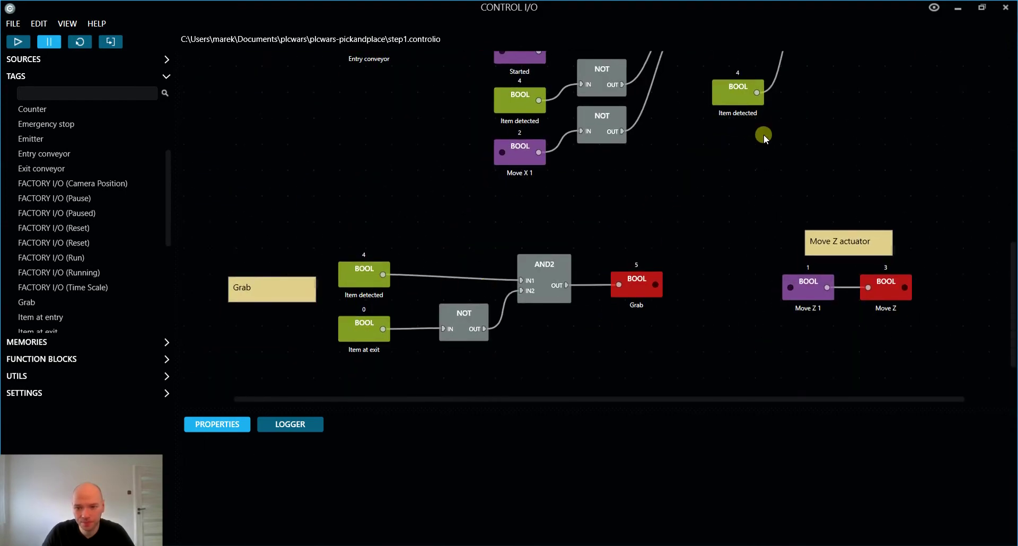
pyautogui.moveTo(764, 135); pyautogui.dragTo(772, 270)
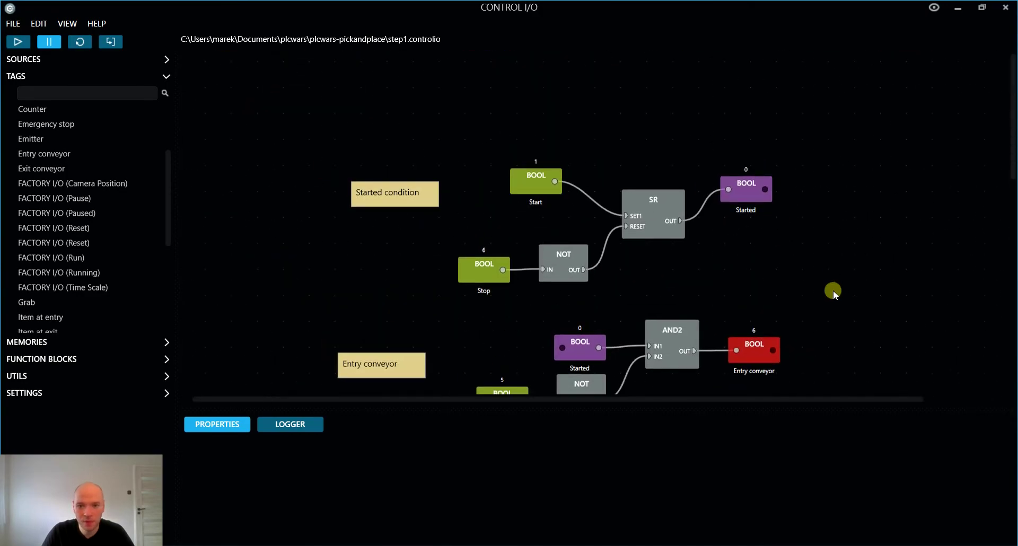